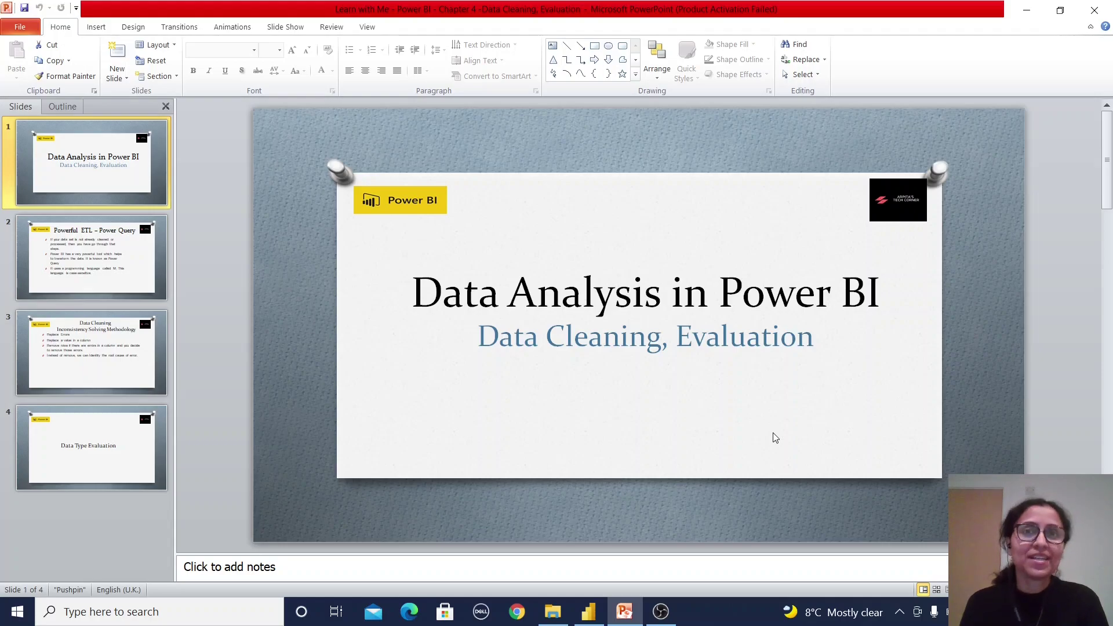
# Scroll down to slide 2, "Powerful ETL – Power Query".
pyautogui.scroll(-2, 1083, 266)
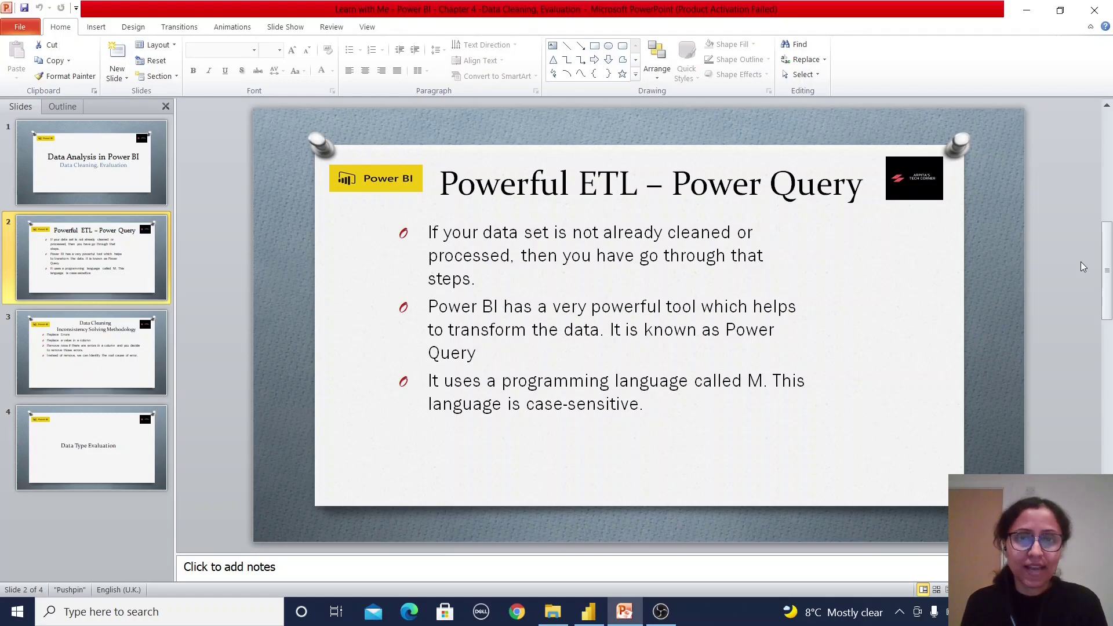
# Advance to slide 3 on data-cleaning methodology, then switch to the empty Power BI Desktop report.
pyautogui.scroll(-1, 832, 401)
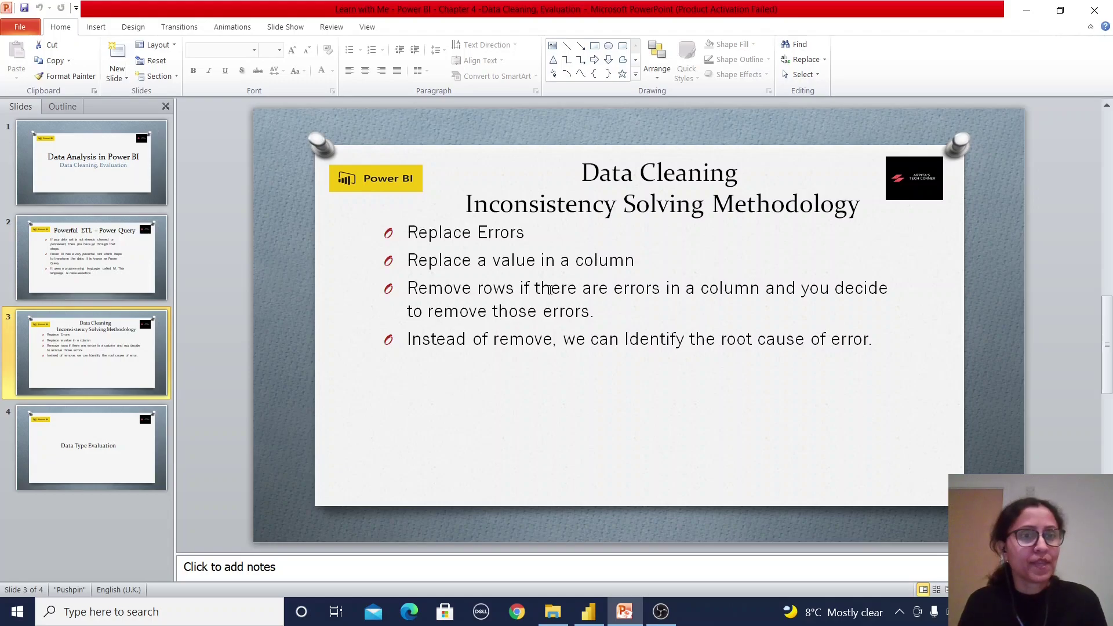
pyautogui.hotkey('alt', 'Tab')
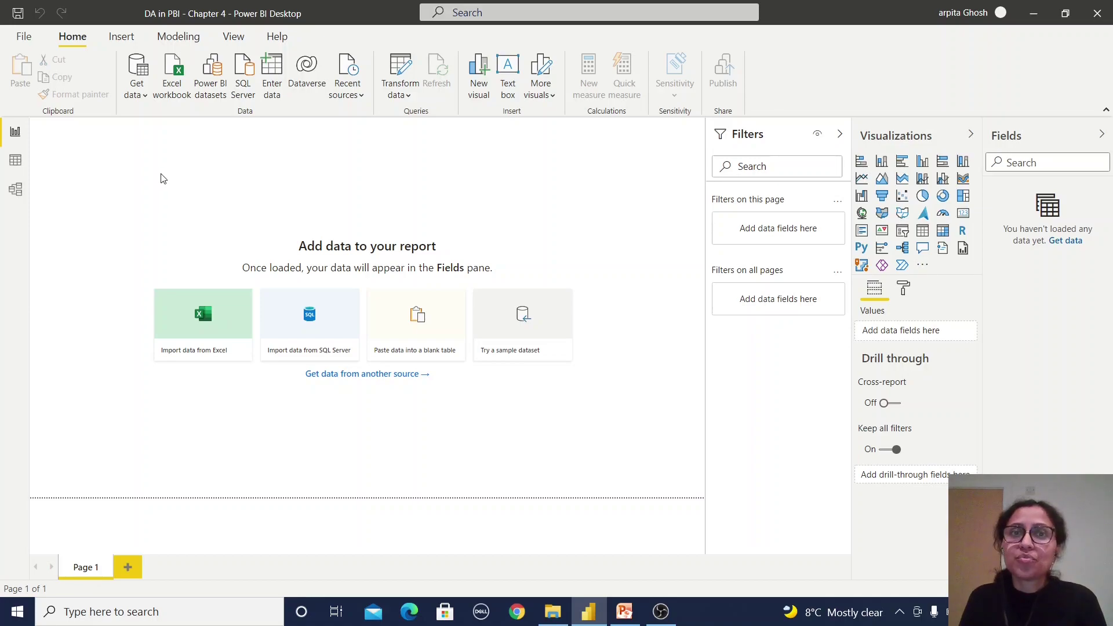
# Import sample_data.csv as a Text/CSV source and load it into Power Query Editor via Transform Data.
pyautogui.click(136, 81)
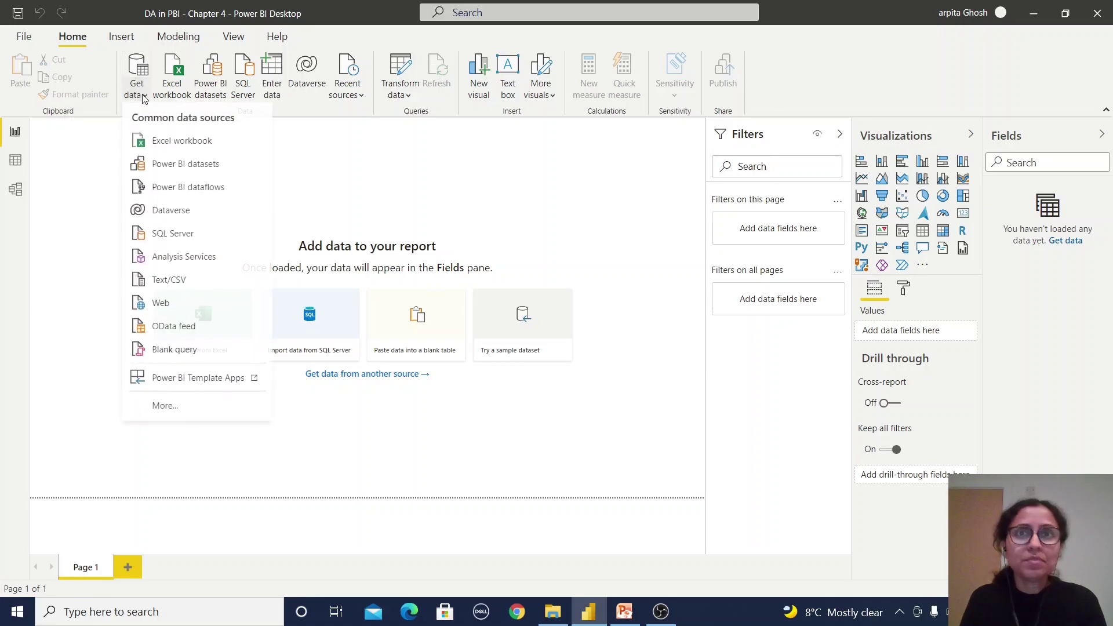
pyautogui.click(181, 281)
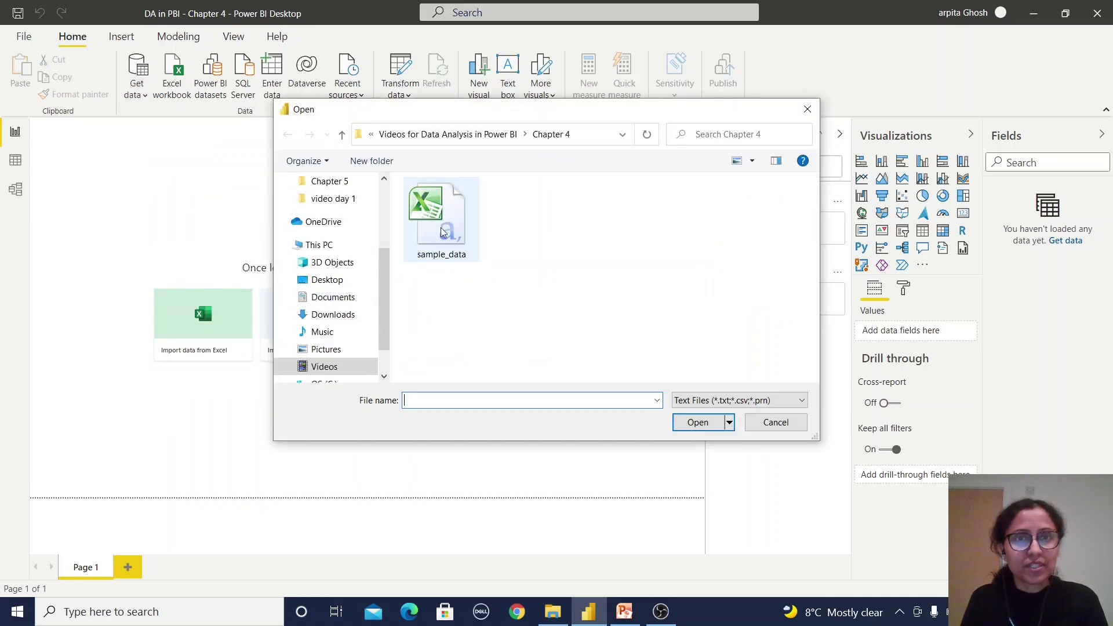
pyautogui.click(445, 235)
pyautogui.click(698, 423)
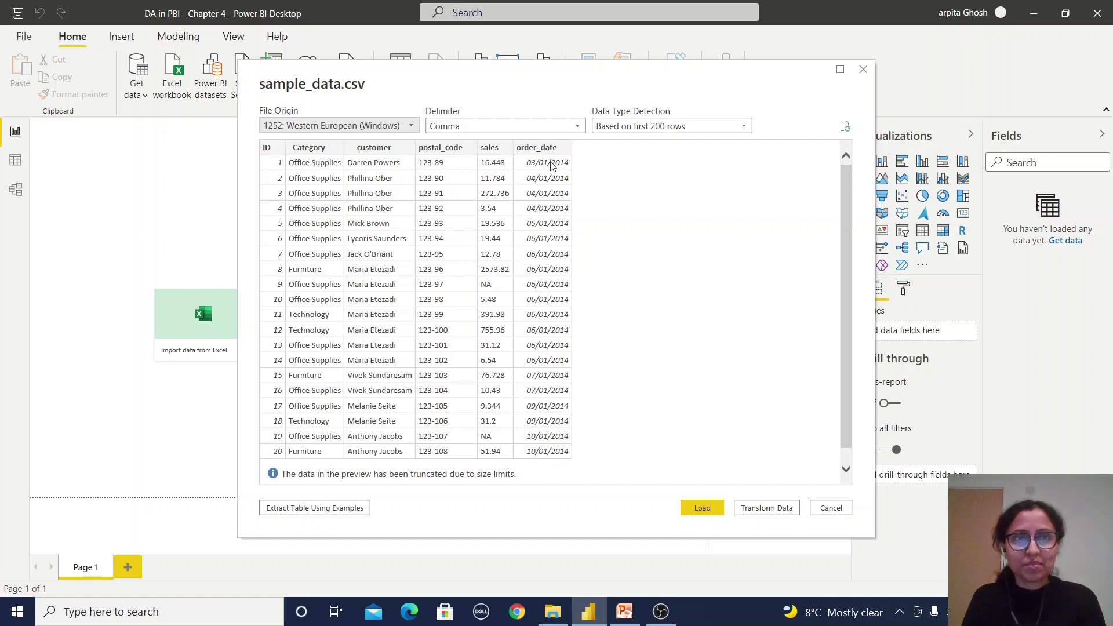
pyautogui.click(770, 508)
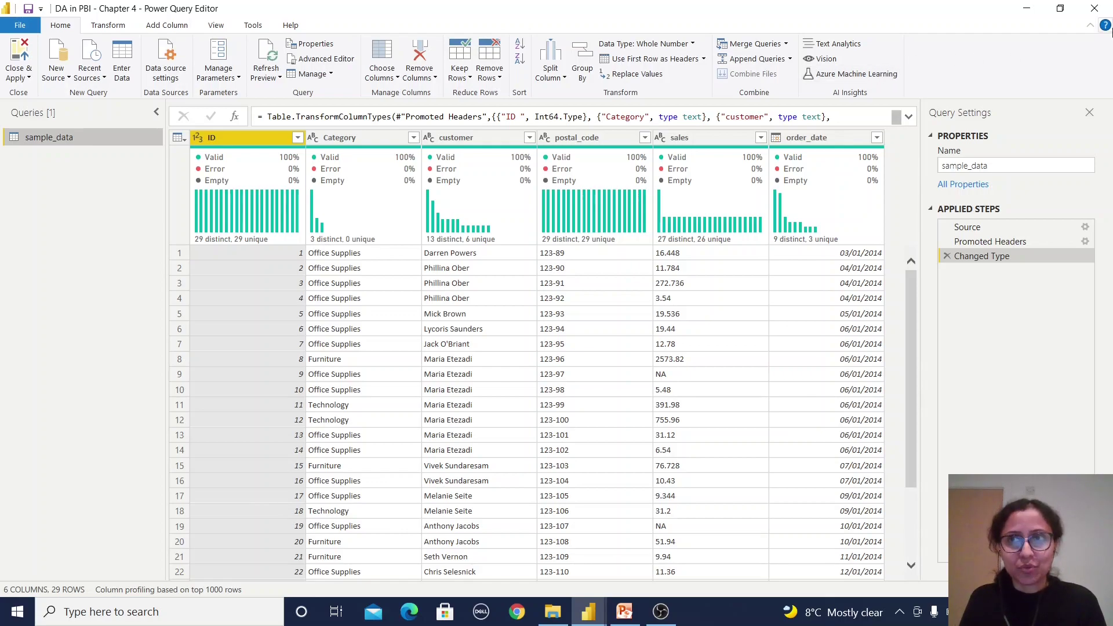
pyautogui.click(1095, 9)
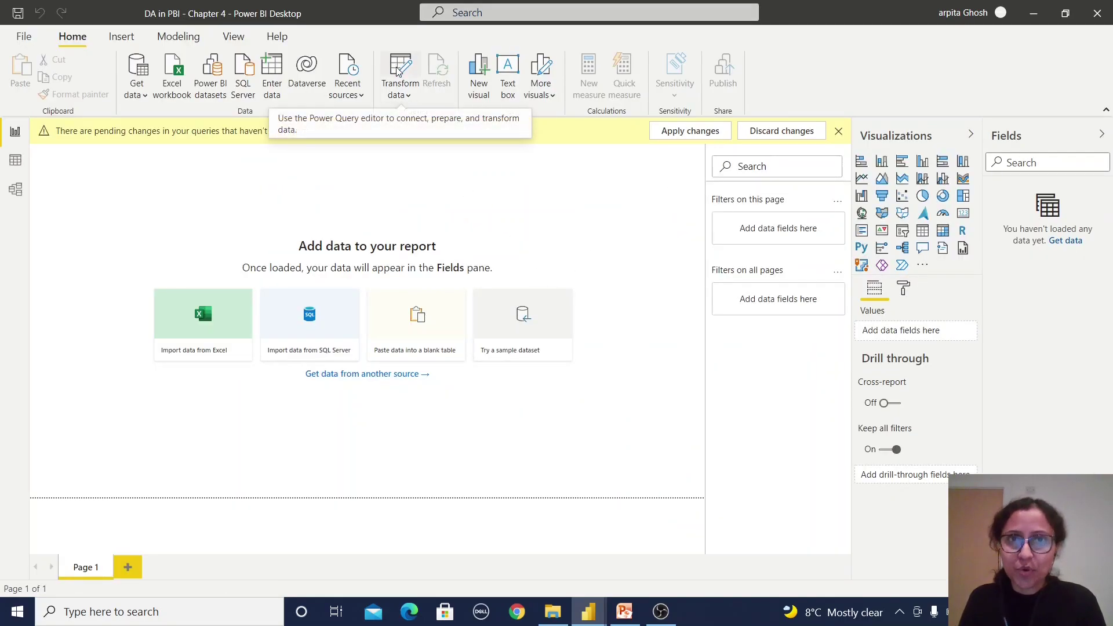
pyautogui.moveTo(589, 612)
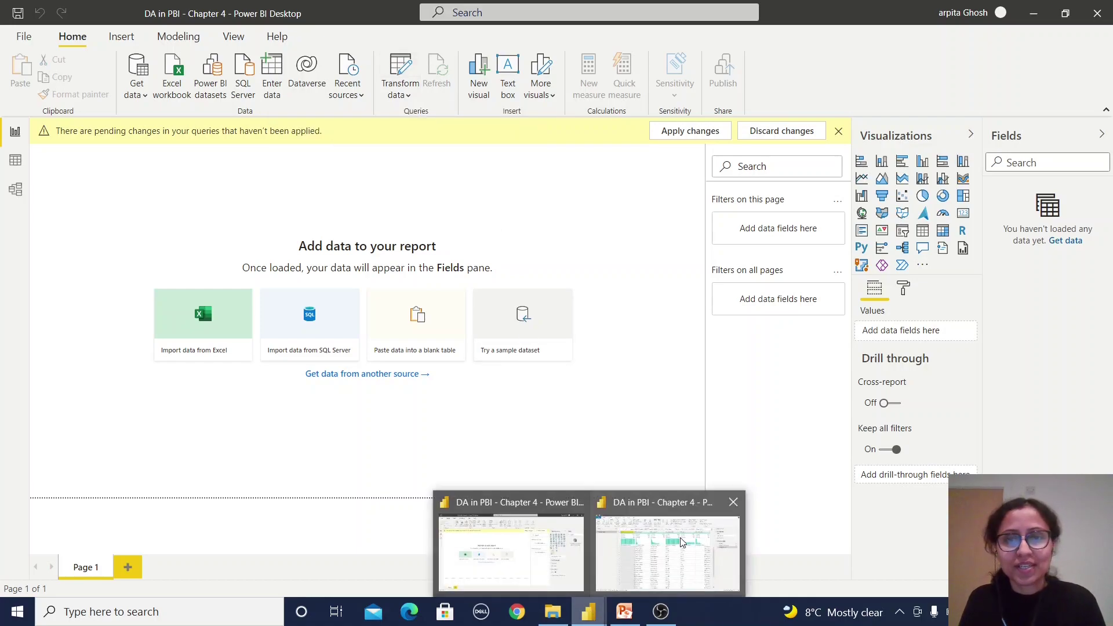
pyautogui.click(663, 507)
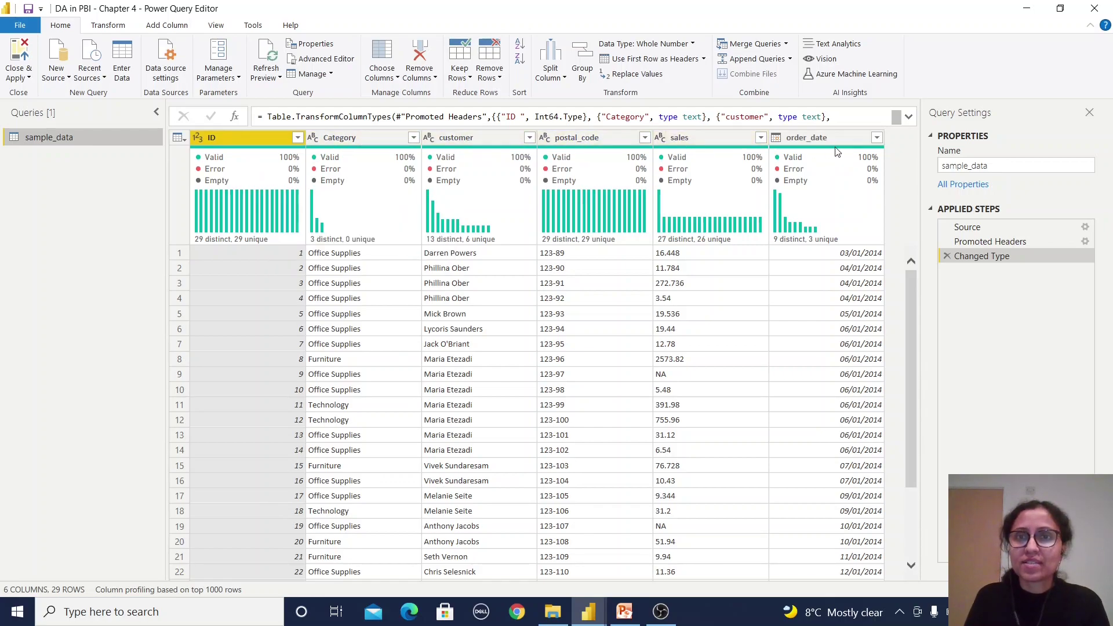
pyautogui.click(684, 342)
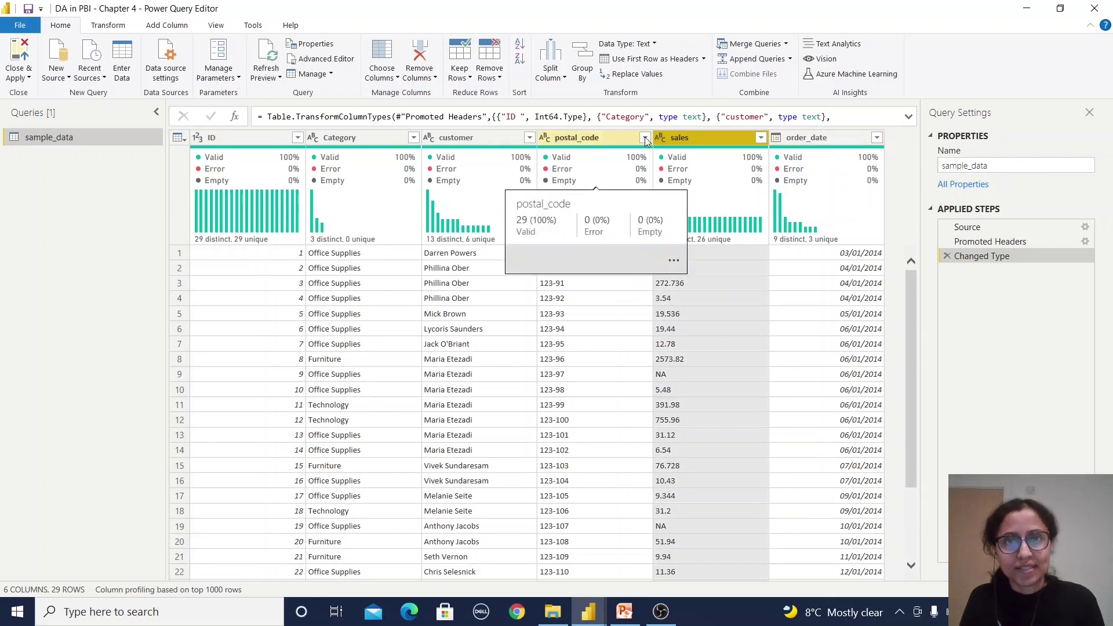
# Delete the auto-generated Changed Type step, leaving only Source and Promoted Headers with all columns as text.
pyautogui.click(578, 138)
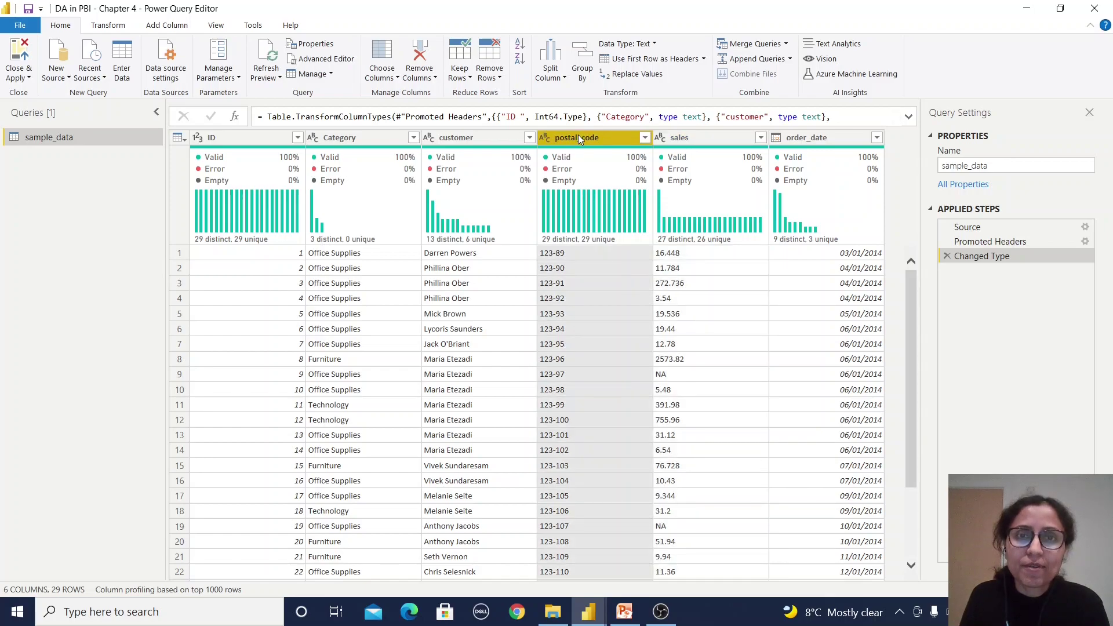
pyautogui.rightClick(578, 137)
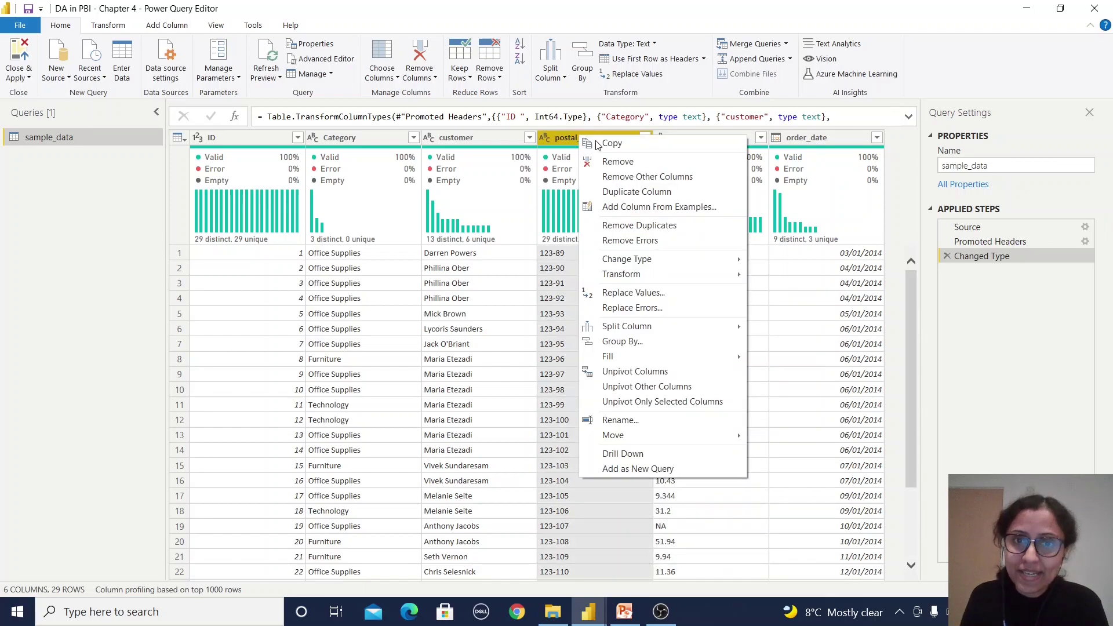
pyautogui.moveTo(691, 270)
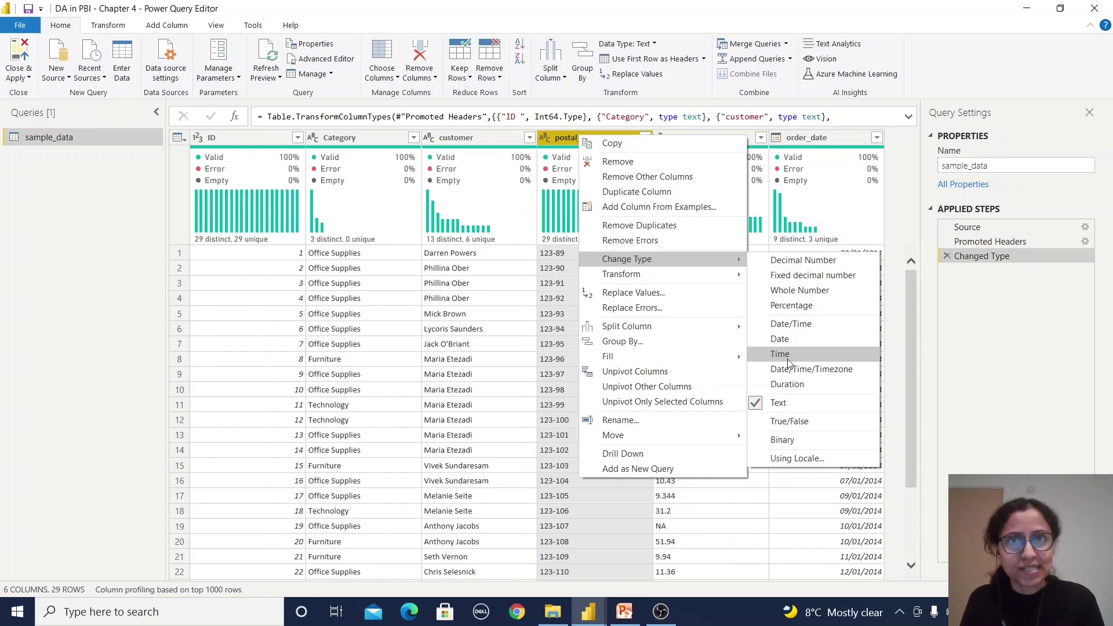
pyautogui.click(886, 487)
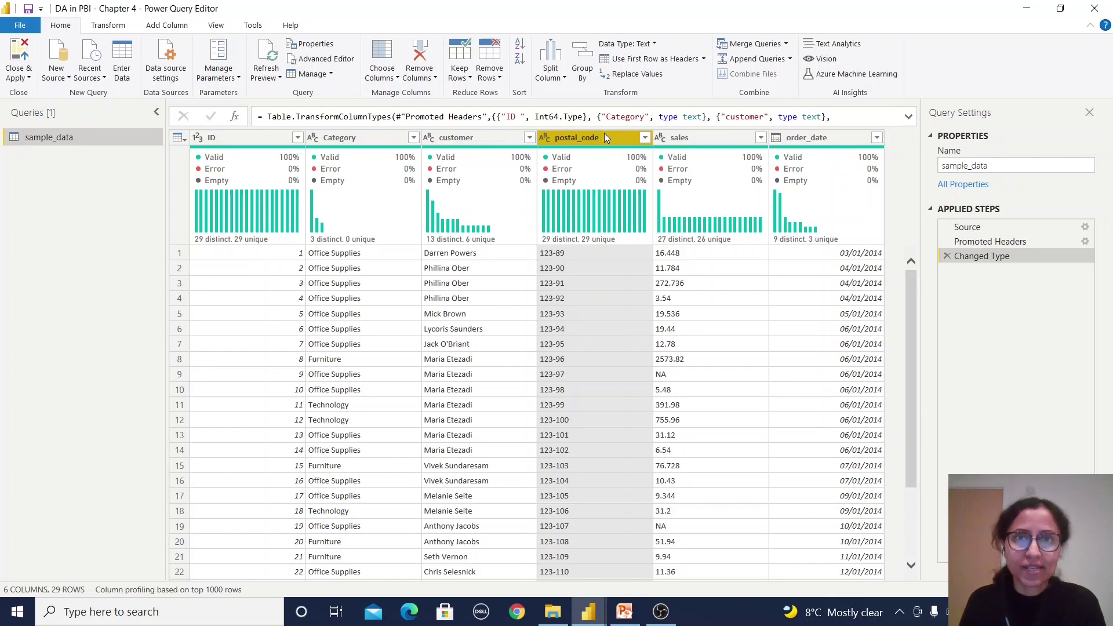
pyautogui.press('Delete')
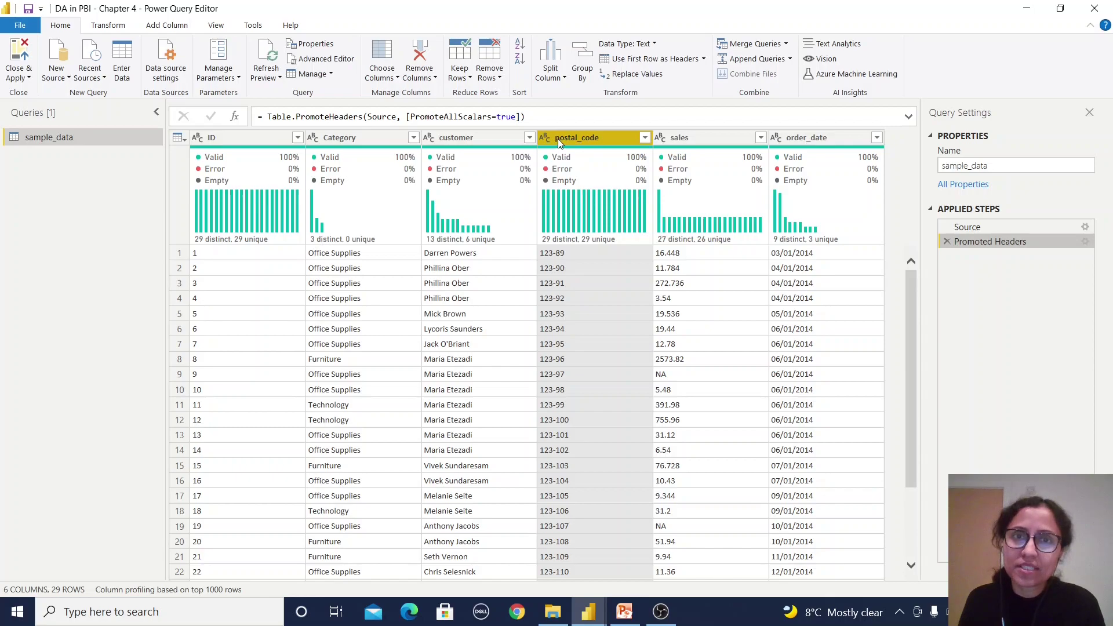
# Set postal_code to Whole Number and inspect the conversion errors in rows 3 and 6.
pyautogui.rightClick(595, 135)
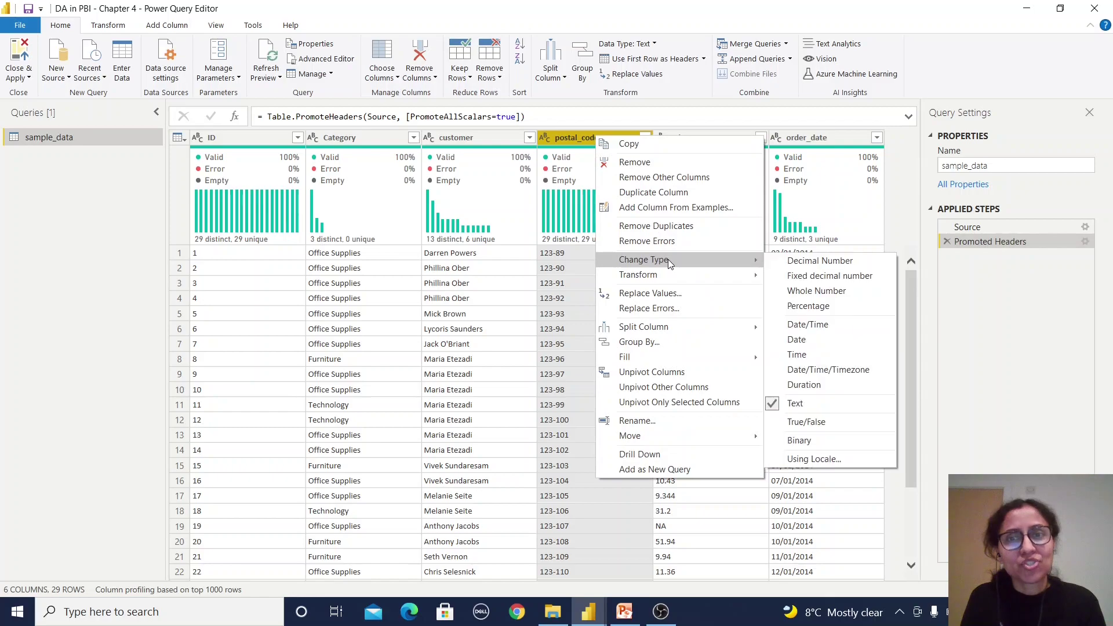
pyautogui.click(833, 291)
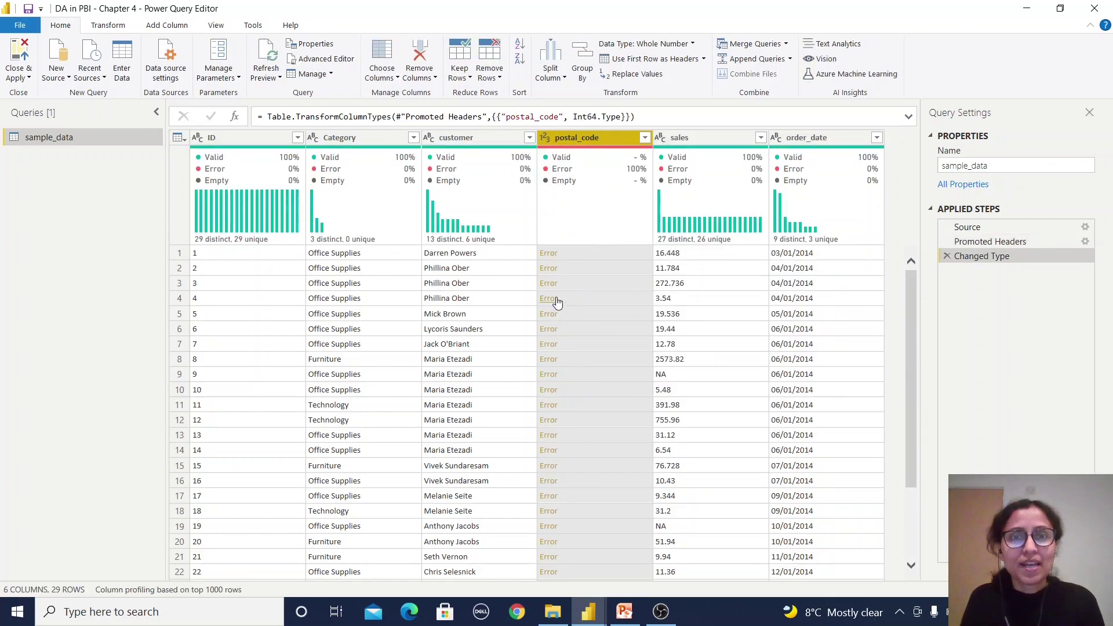
pyautogui.click(607, 283)
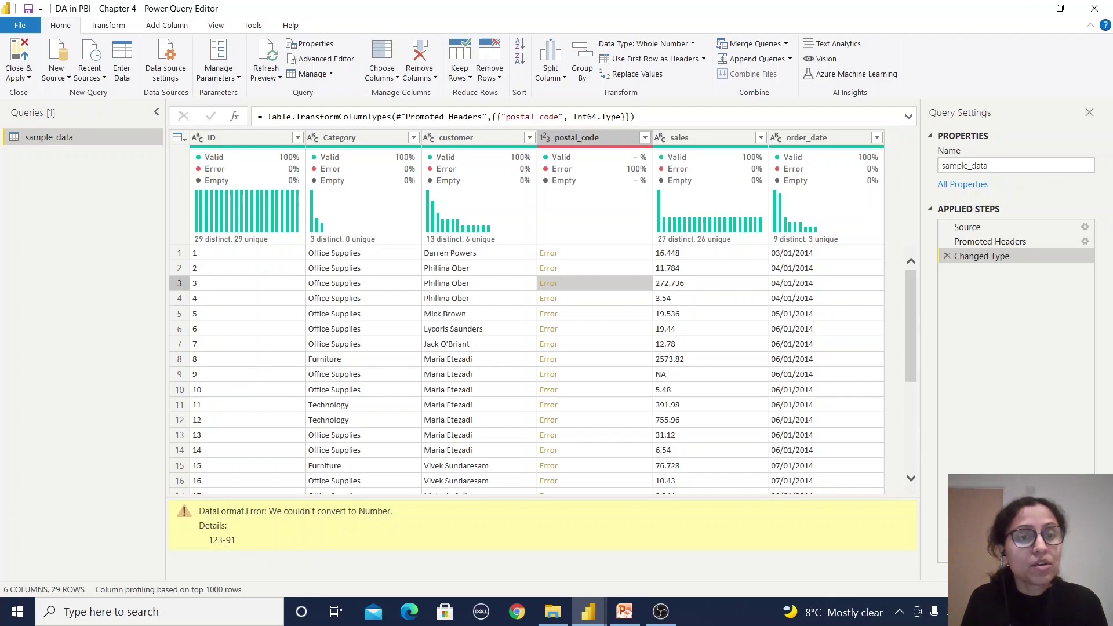
pyautogui.press('Escape')
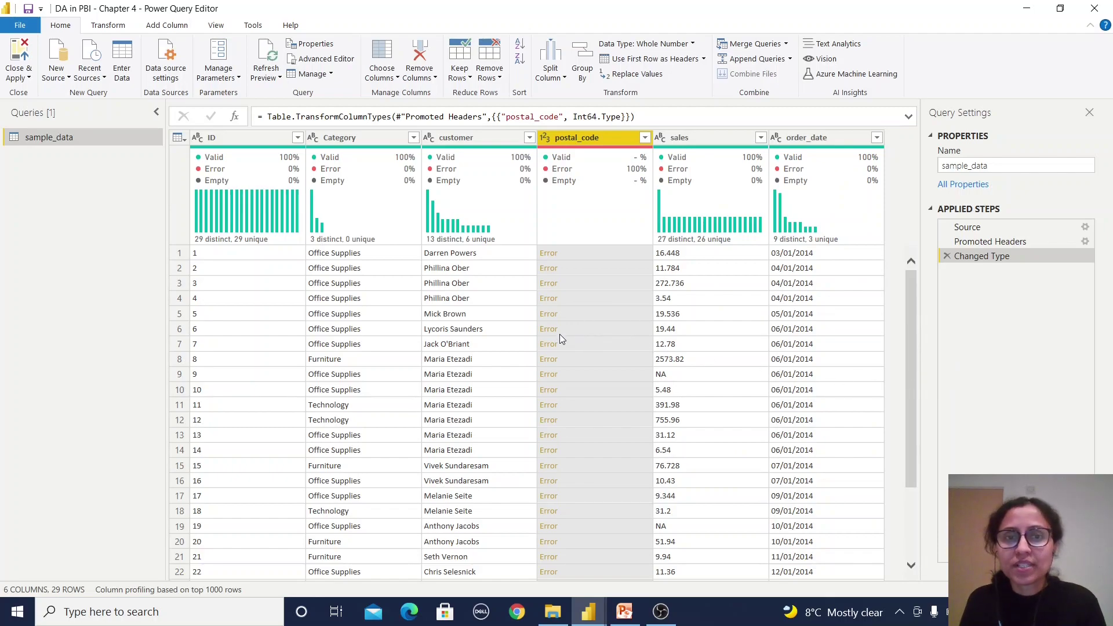
pyautogui.click(609, 332)
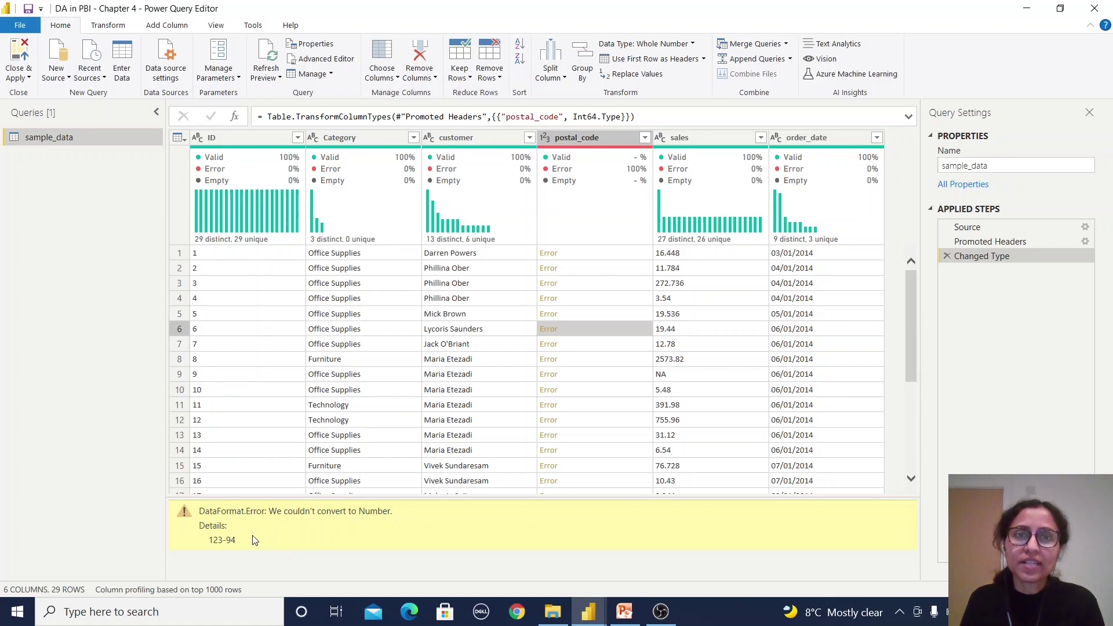
# Remove the postal_code Changed Type step, then set the sales column to Decimal Number.
pyautogui.click(946, 256)
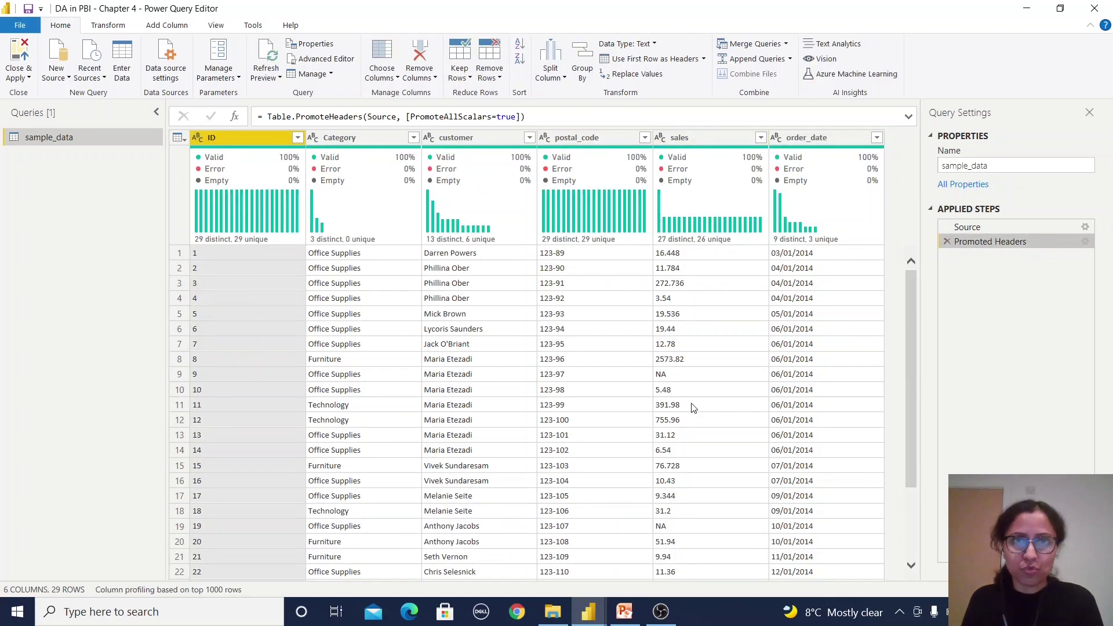
pyautogui.click(703, 138)
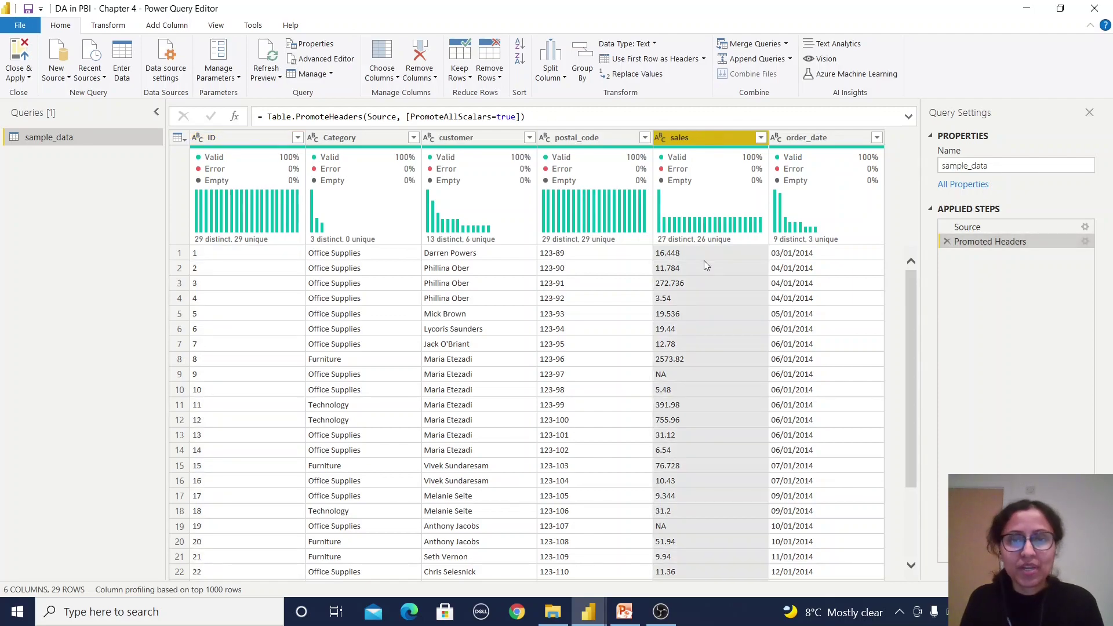
pyautogui.rightClick(697, 138)
pyautogui.moveTo(843, 262)
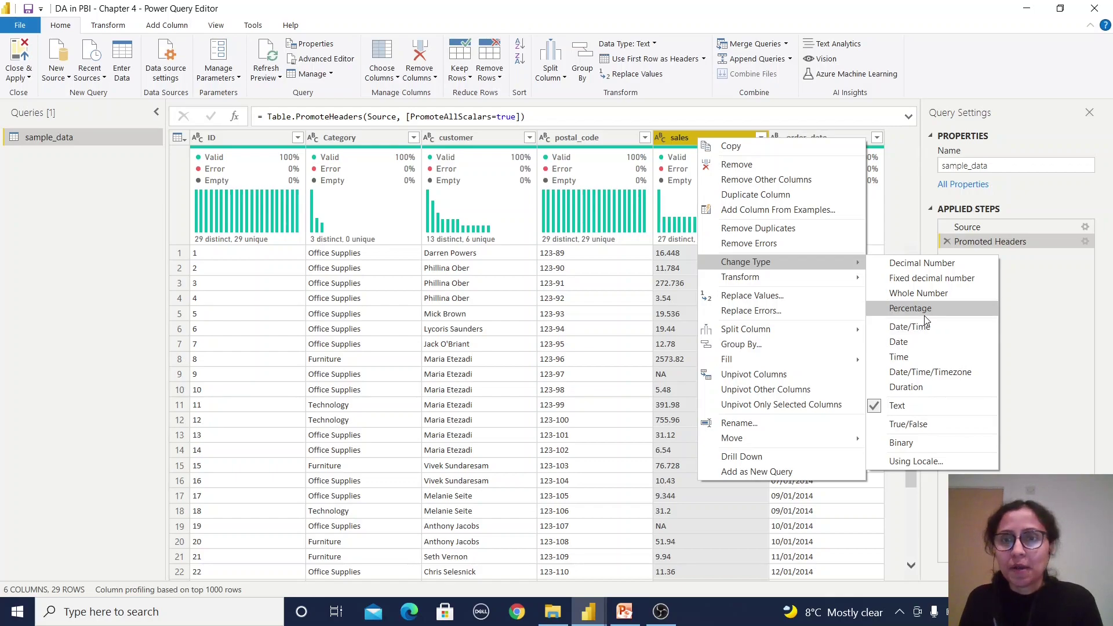
pyautogui.click(908, 264)
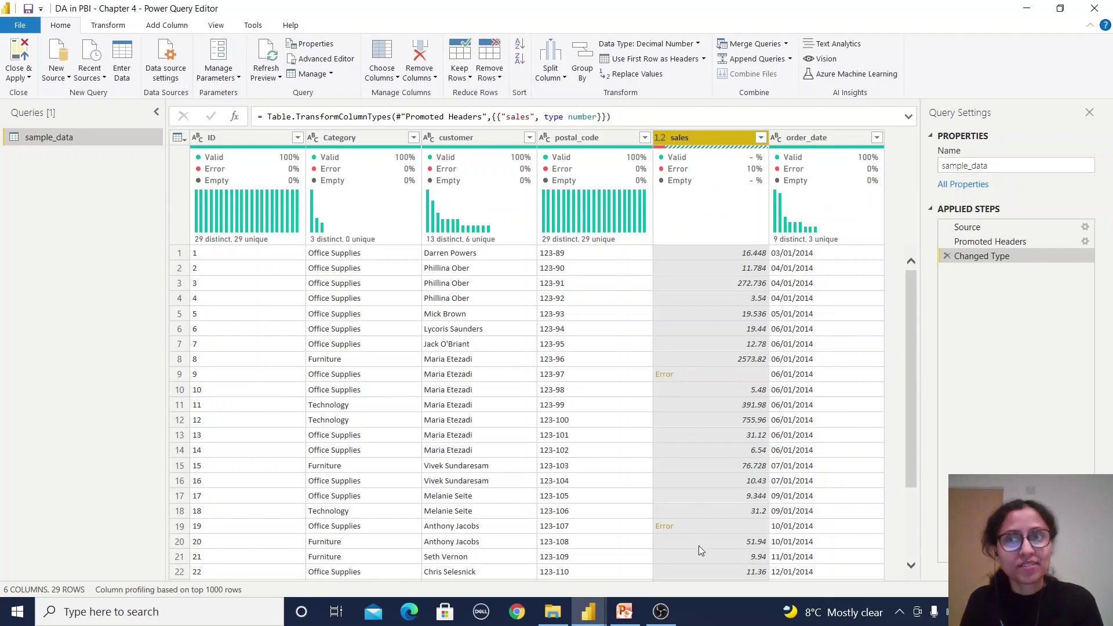
# Open row 9's sales error: DataFormat.Error, the value NA couldn't be converted to Number.
pyautogui.rightClick(714, 137)
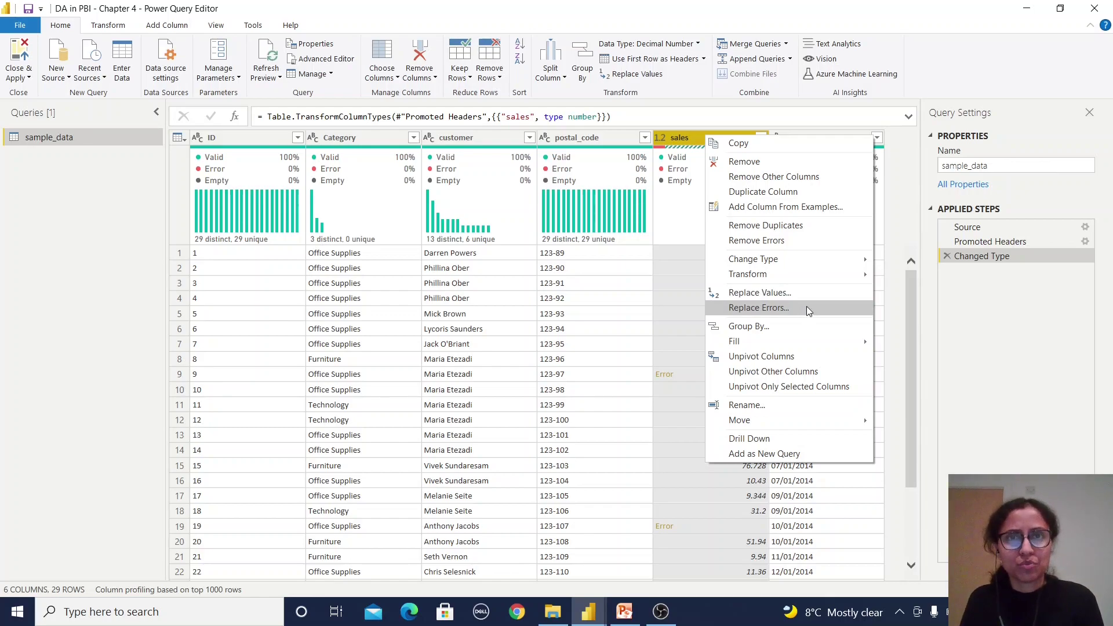
pyautogui.click(696, 141)
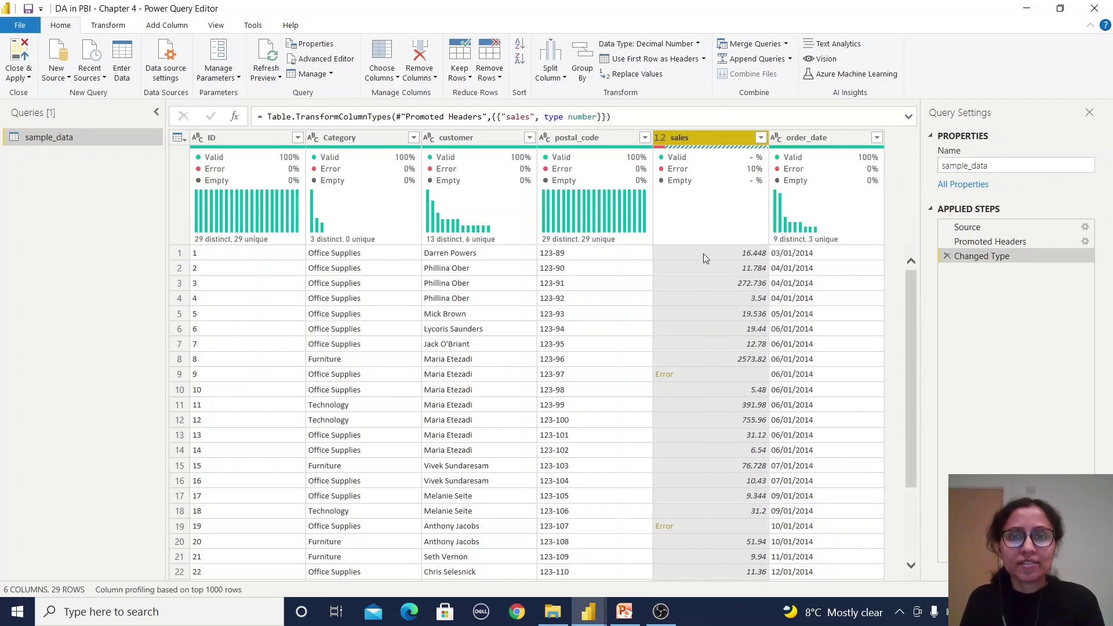
pyautogui.click(745, 376)
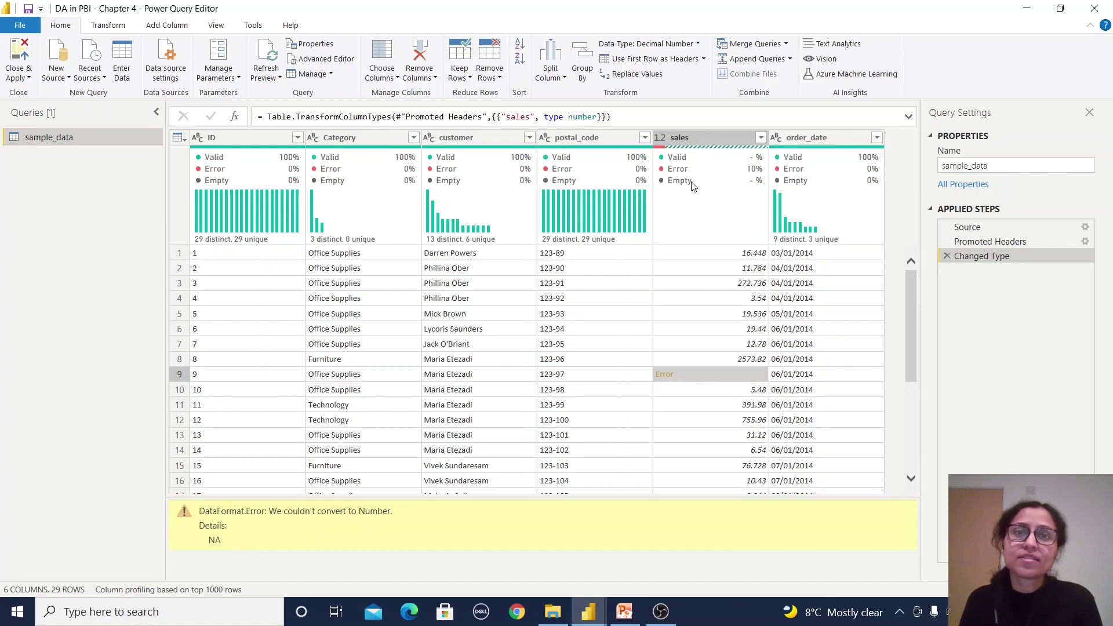
# Use Replace Errors on sales with value 0, leaving the column 100% valid.
pyautogui.rightClick(693, 138)
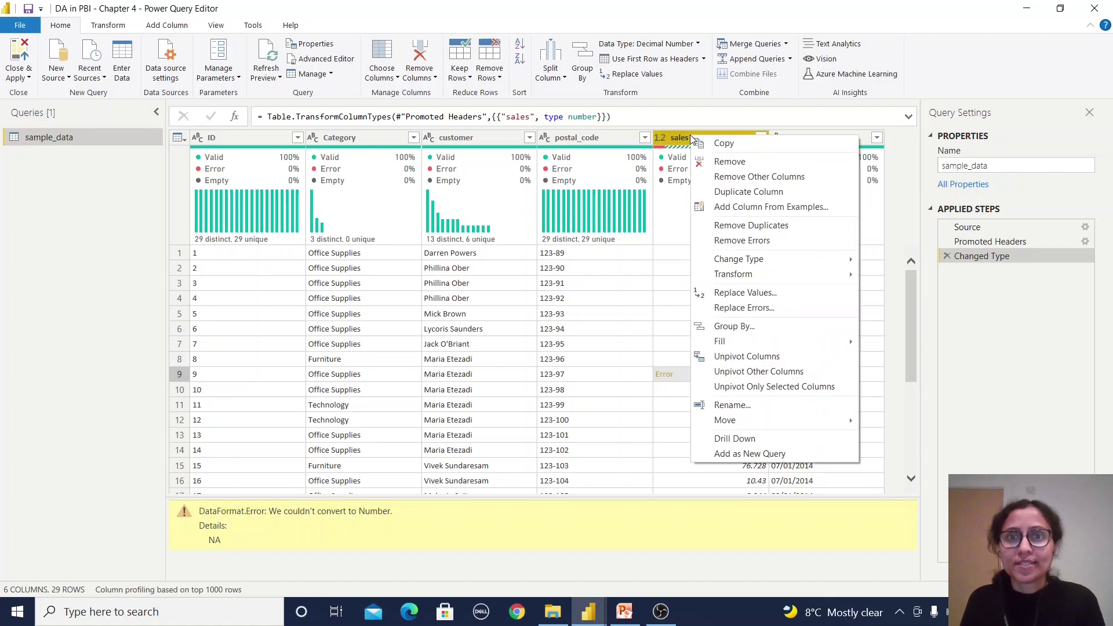
pyautogui.click(755, 309)
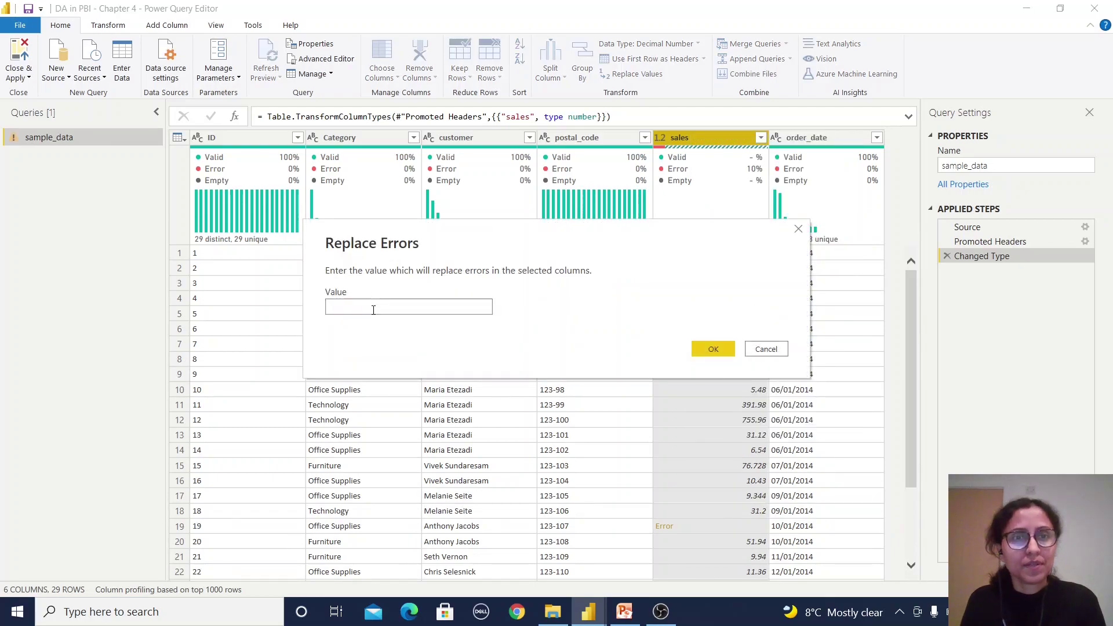
pyautogui.write('0')
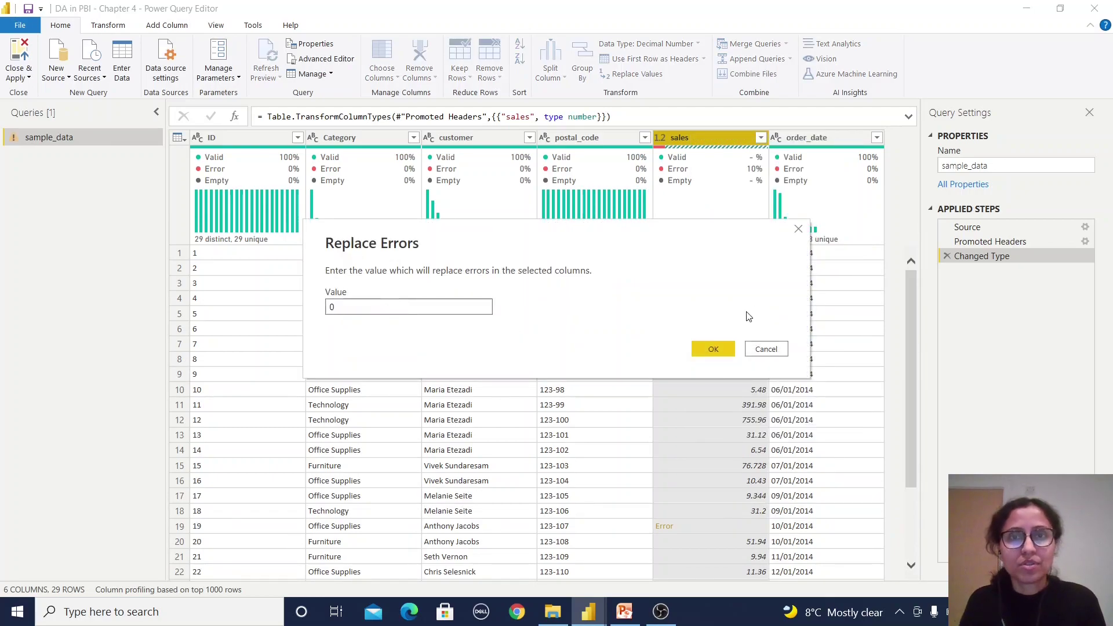
pyautogui.click(721, 346)
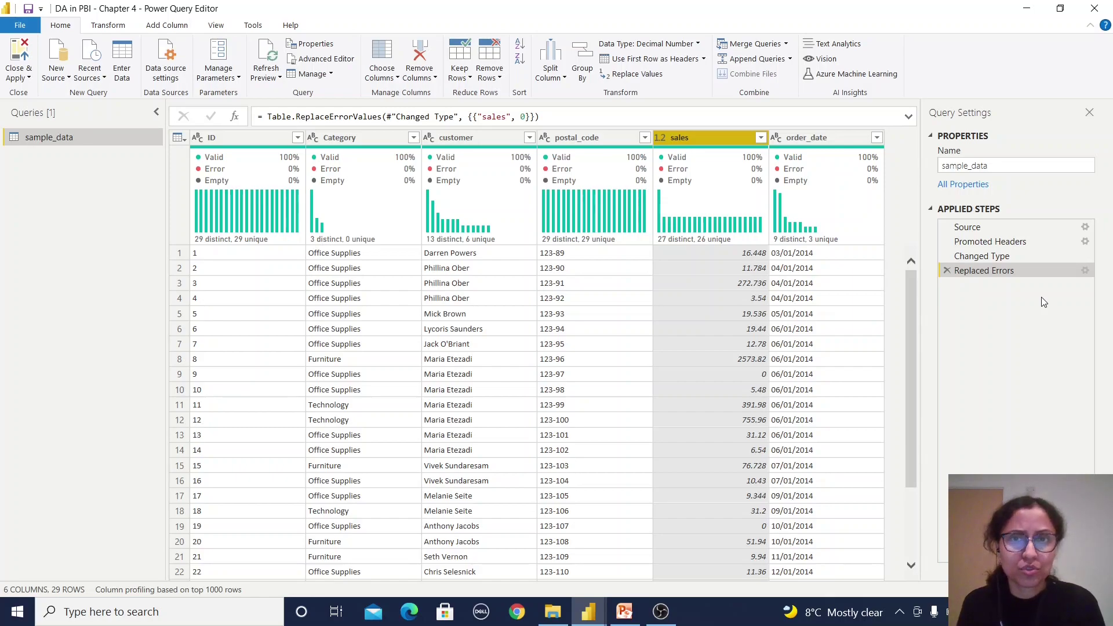
pyautogui.moveTo(711, 214)
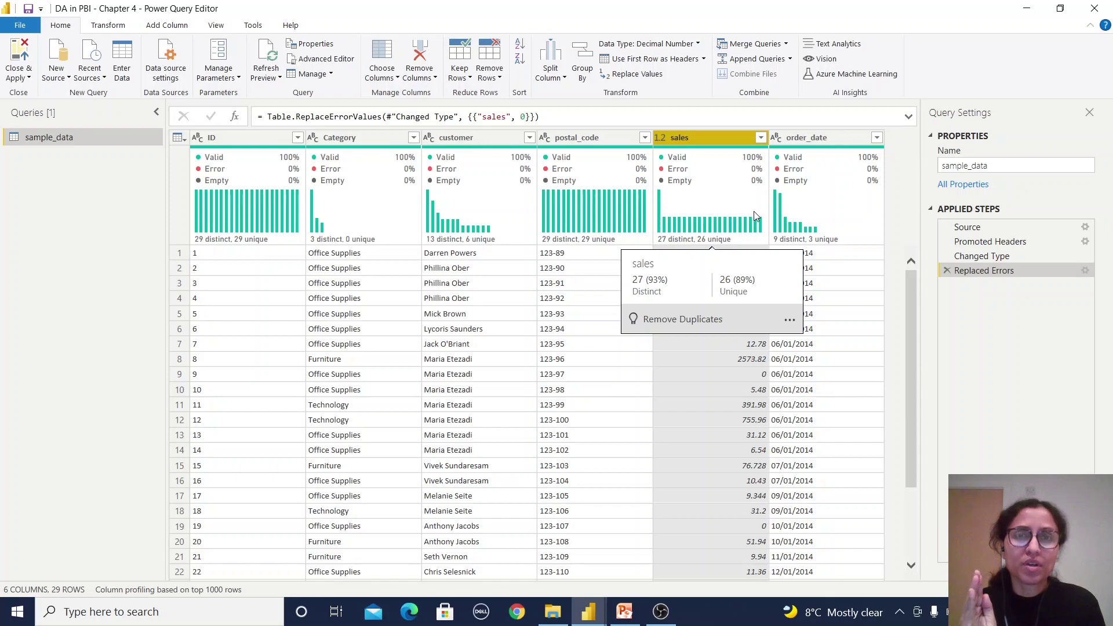
pyautogui.moveTo(781, 221)
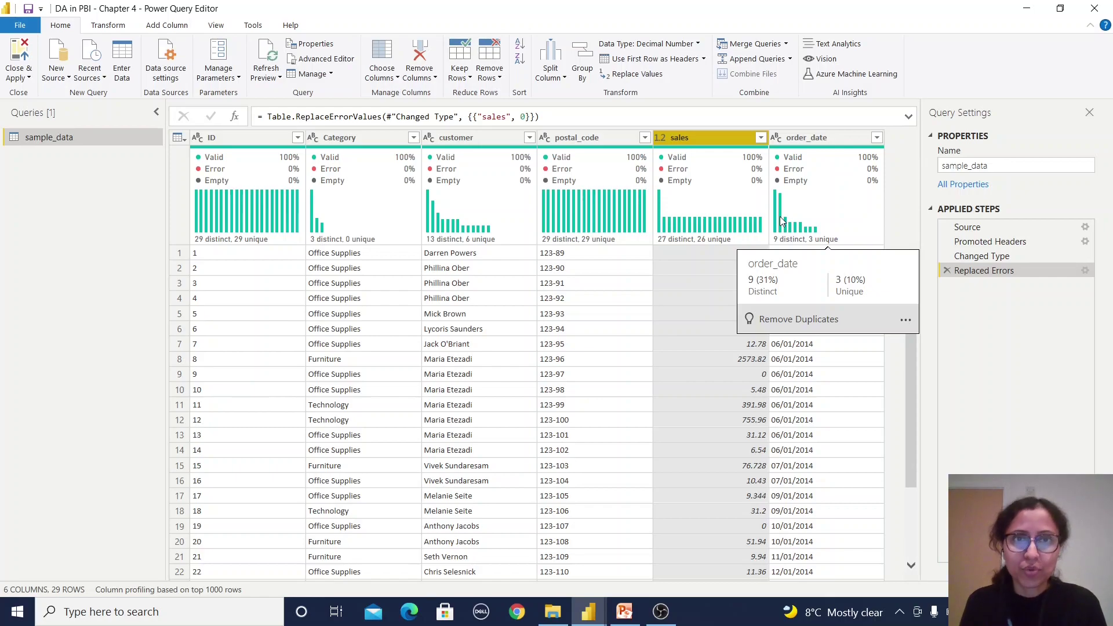
# Use Replace Values on Category to change Technology into Technology_New.
pyautogui.rightClick(366, 137)
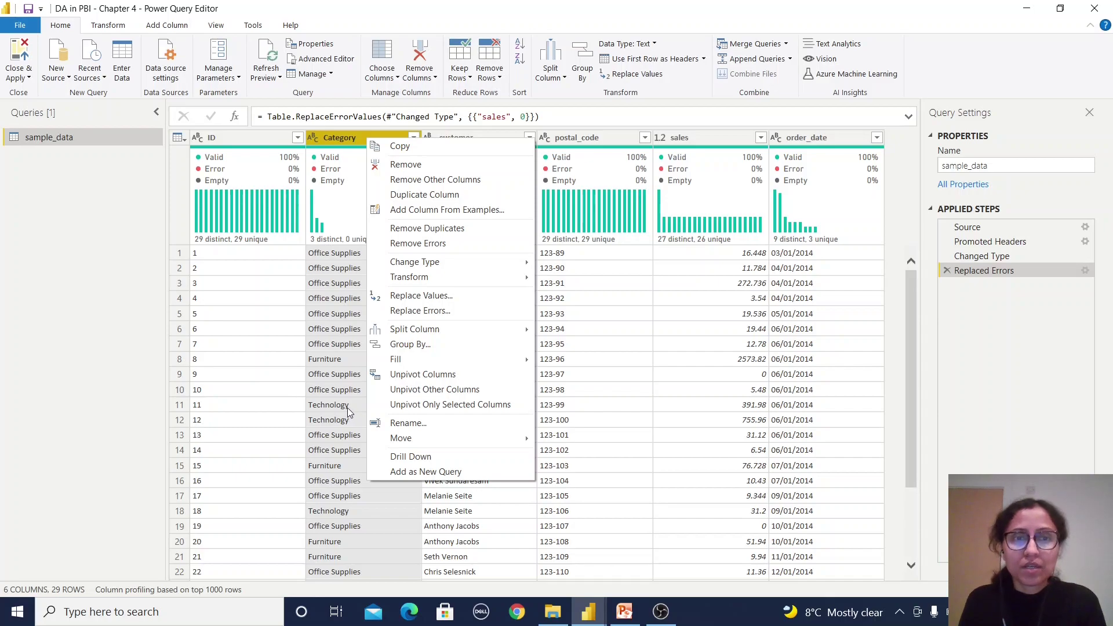
pyautogui.click(421, 297)
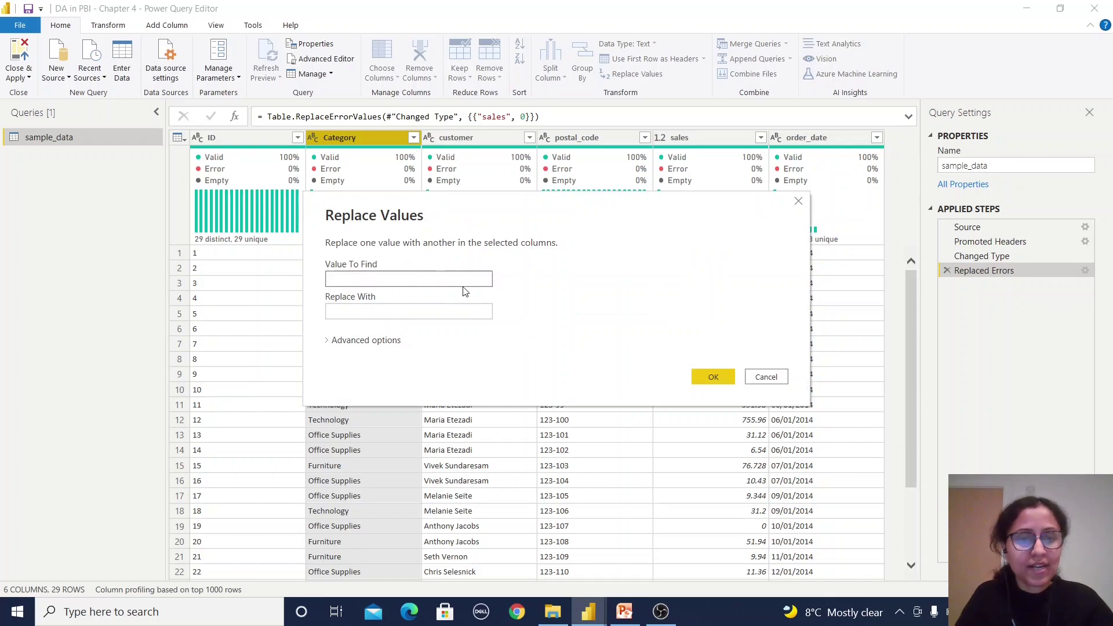
pyautogui.write('Technology')
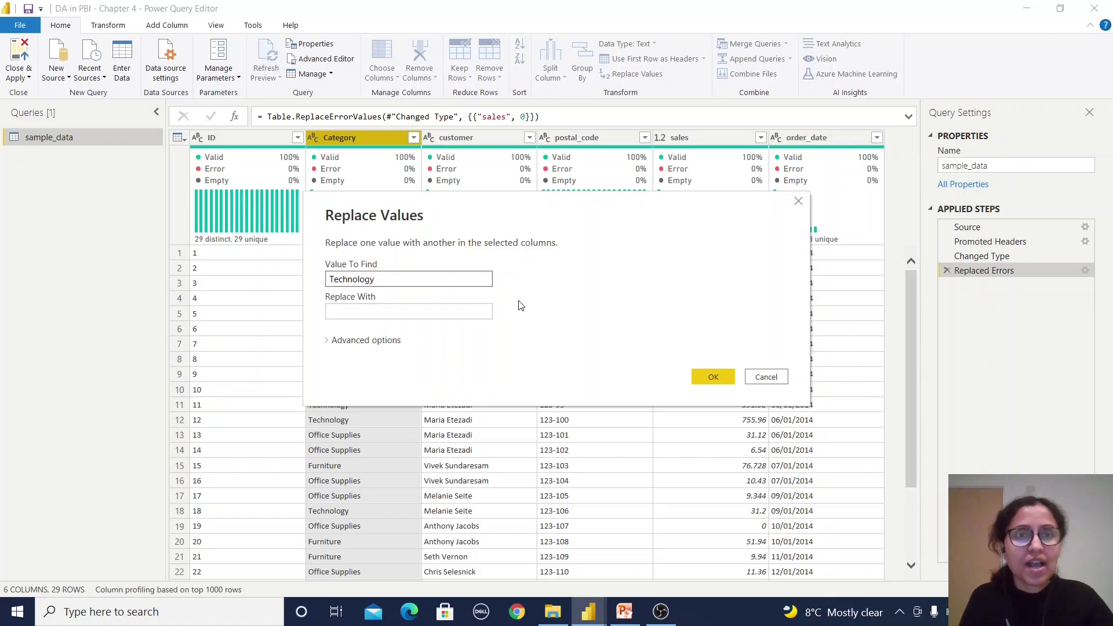
pyautogui.click(415, 310)
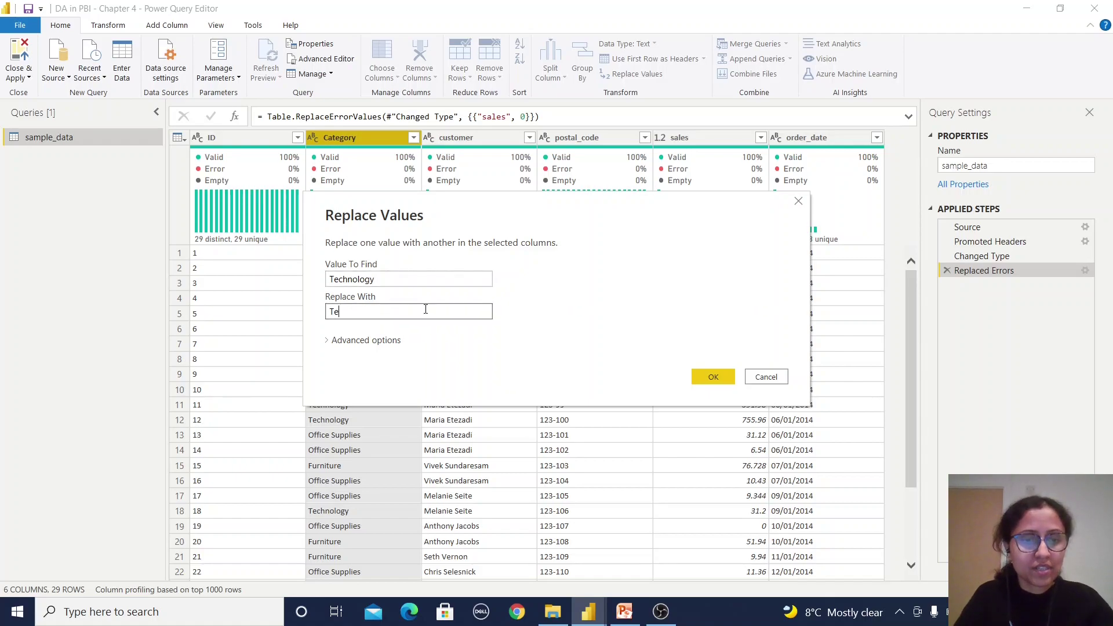
pyautogui.write('Technolog')
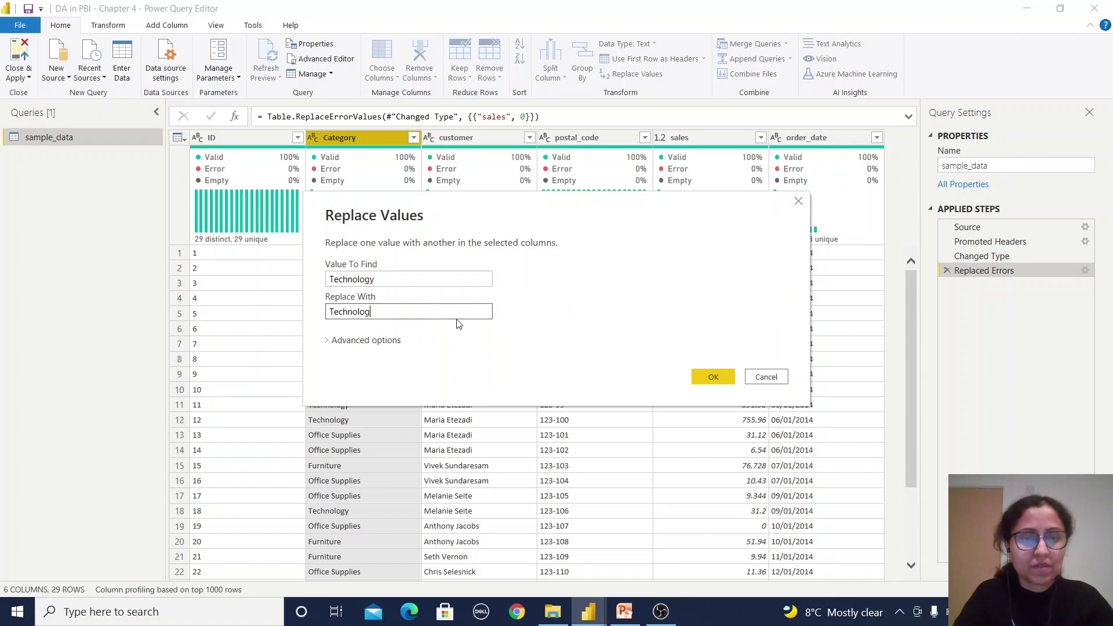
pyautogui.write('y_New')
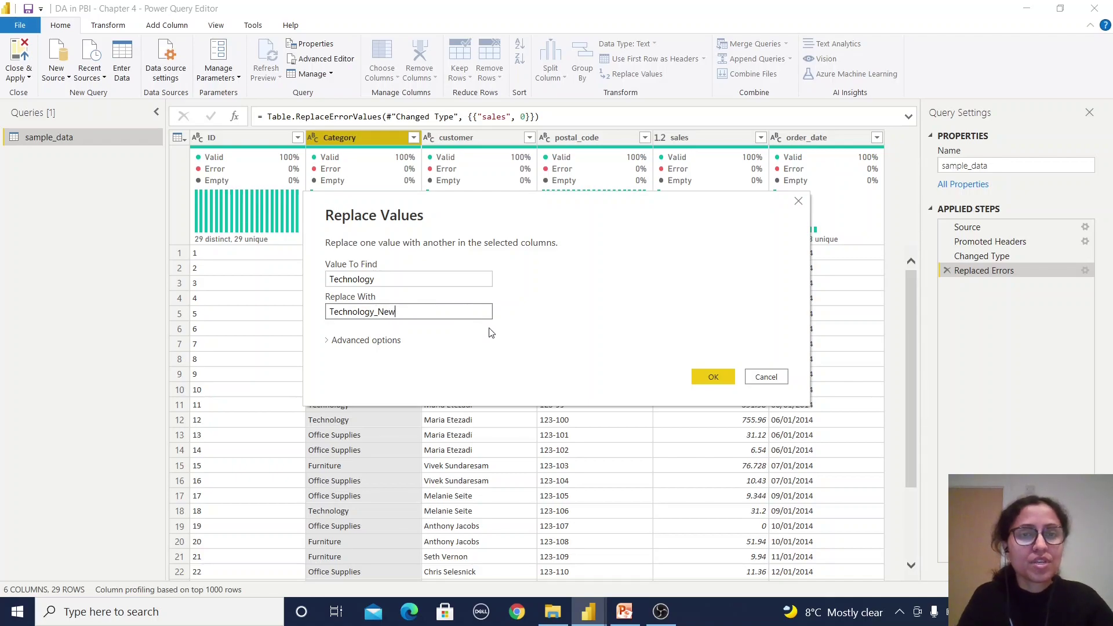
pyautogui.click(719, 379)
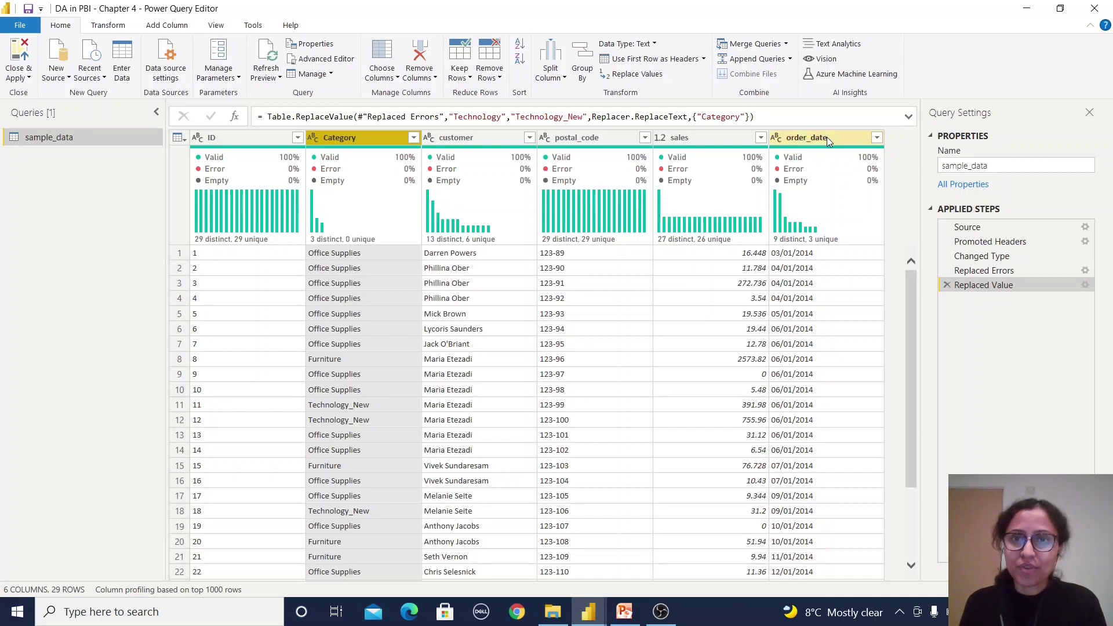
# Apply Change Type Using Locale to order_date with data type Text and locale English (United Kingdom).
pyautogui.click(791, 139)
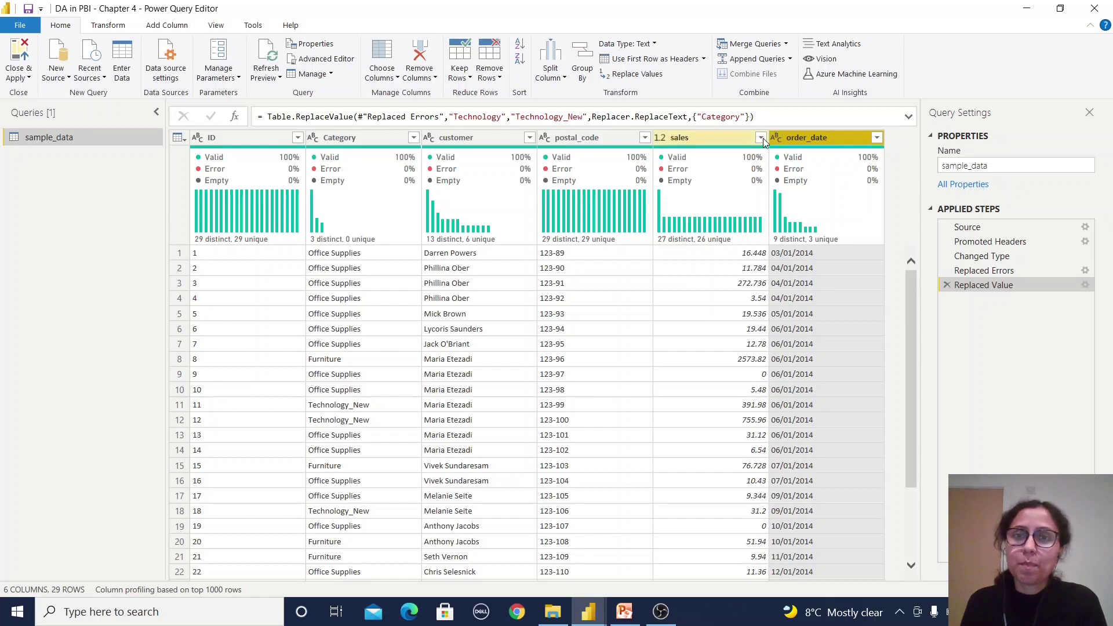
pyautogui.rightClick(840, 139)
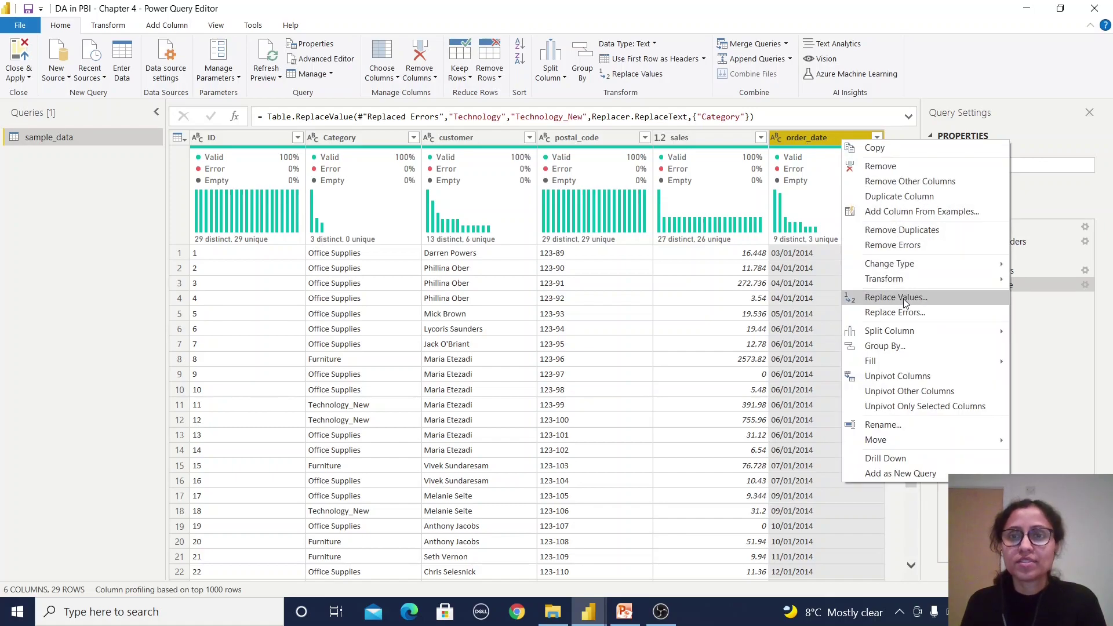
pyautogui.moveTo(889, 264)
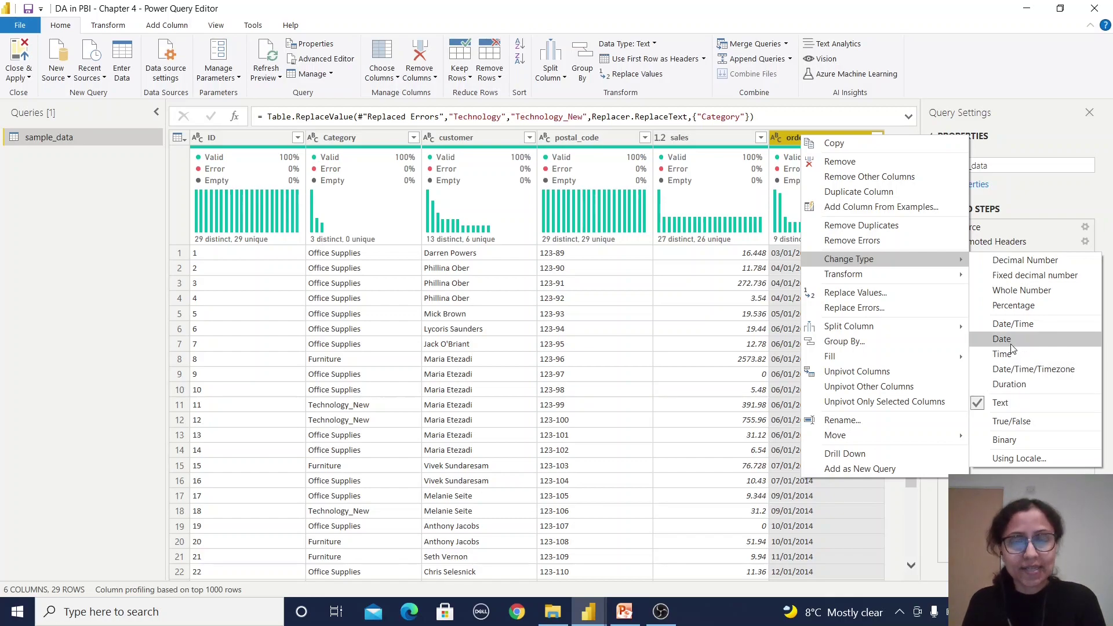
pyautogui.click(1045, 456)
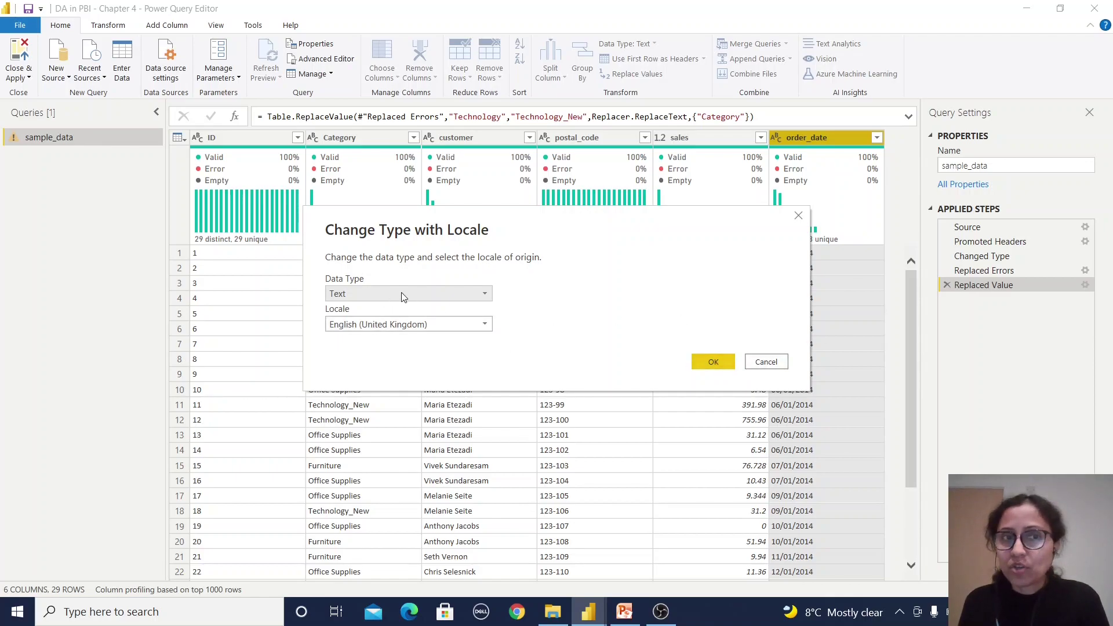
pyautogui.click(713, 362)
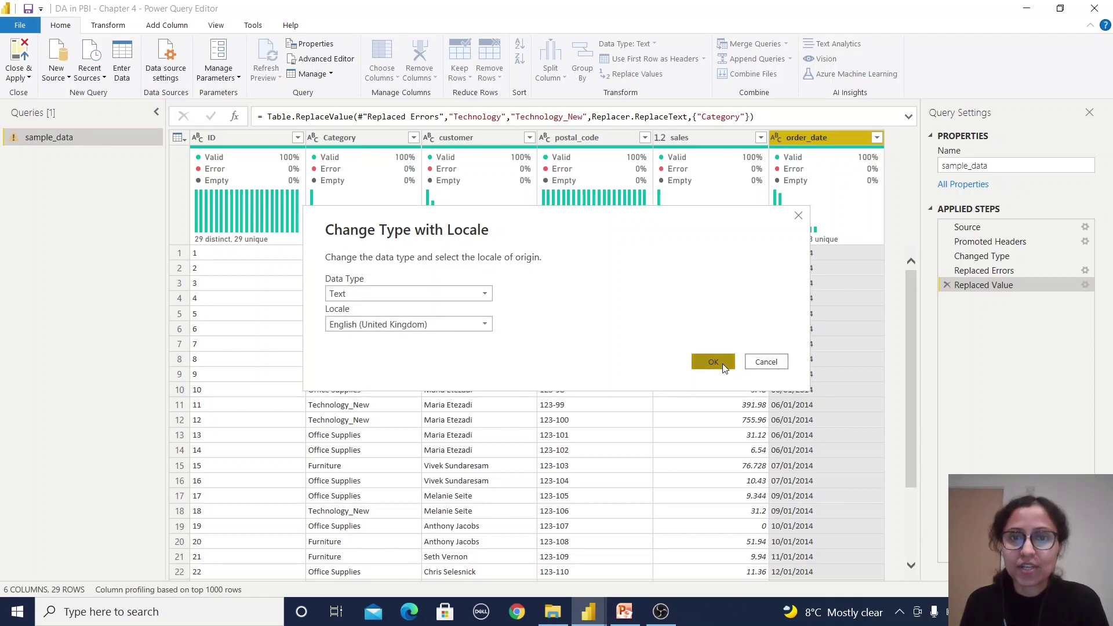
pyautogui.rightClick(823, 138)
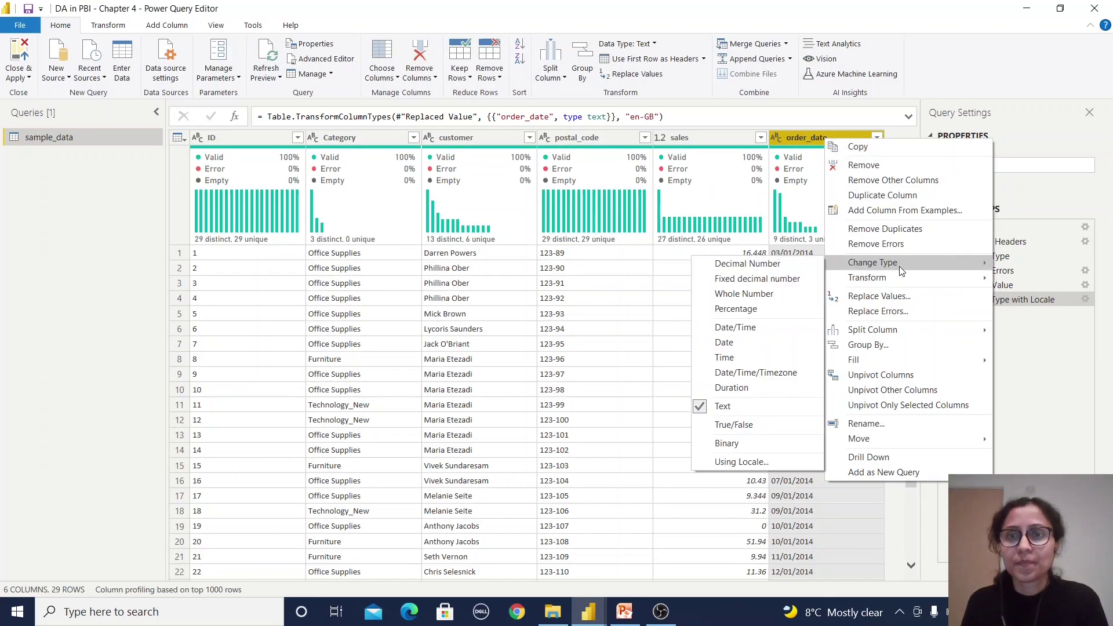
# Convert order_date to the Date type, confirm all 29 values valid, then view the locale step.
pyautogui.click(754, 343)
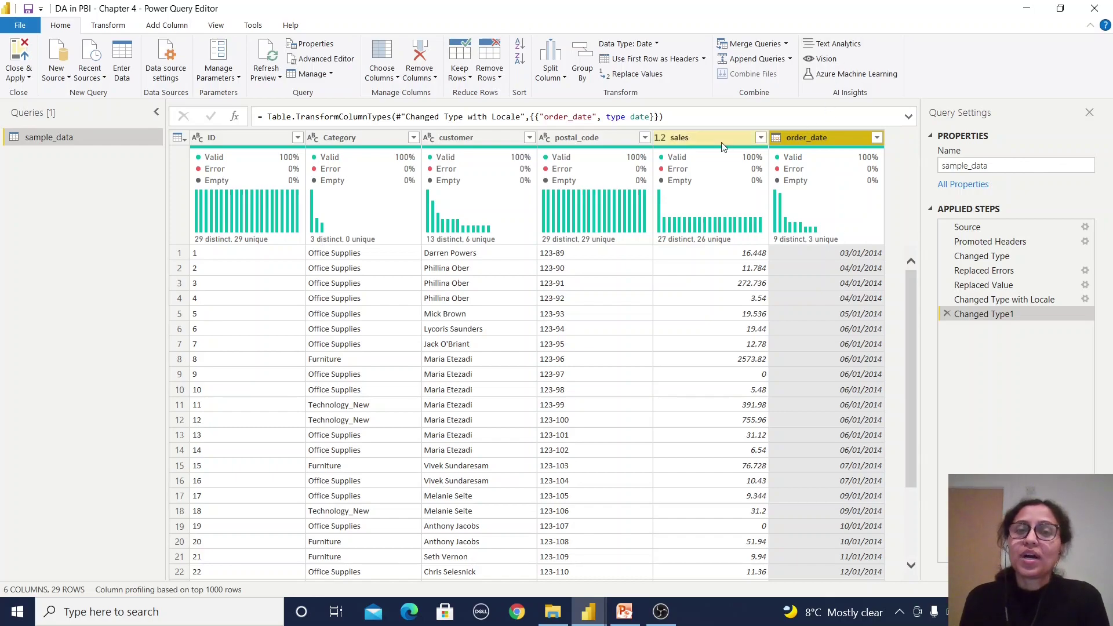
pyautogui.moveTo(833, 152)
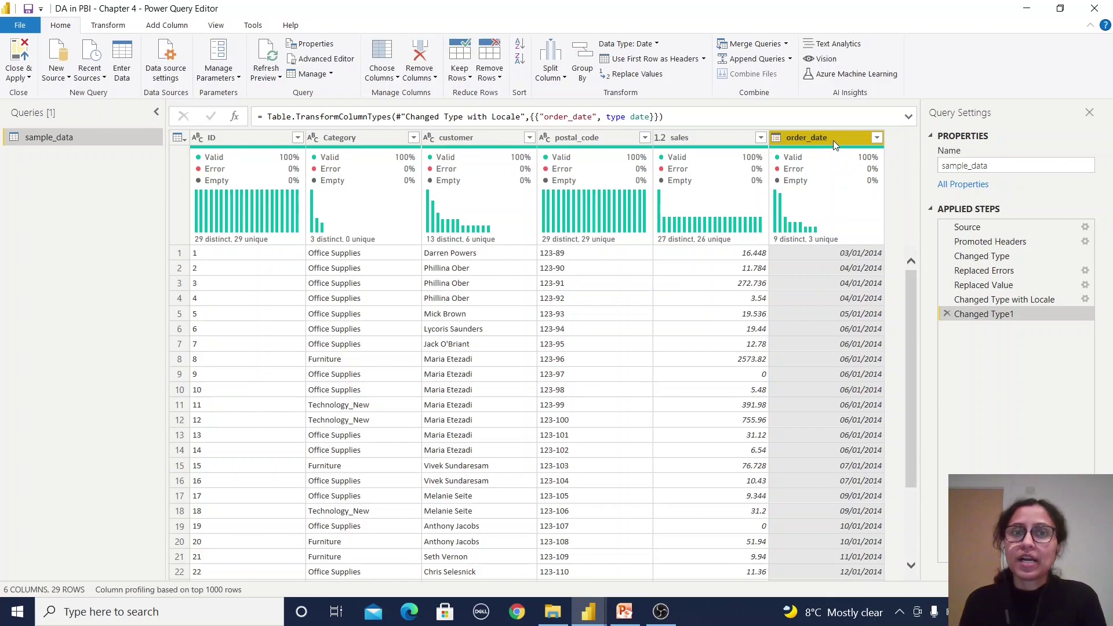
pyautogui.moveTo(838, 173)
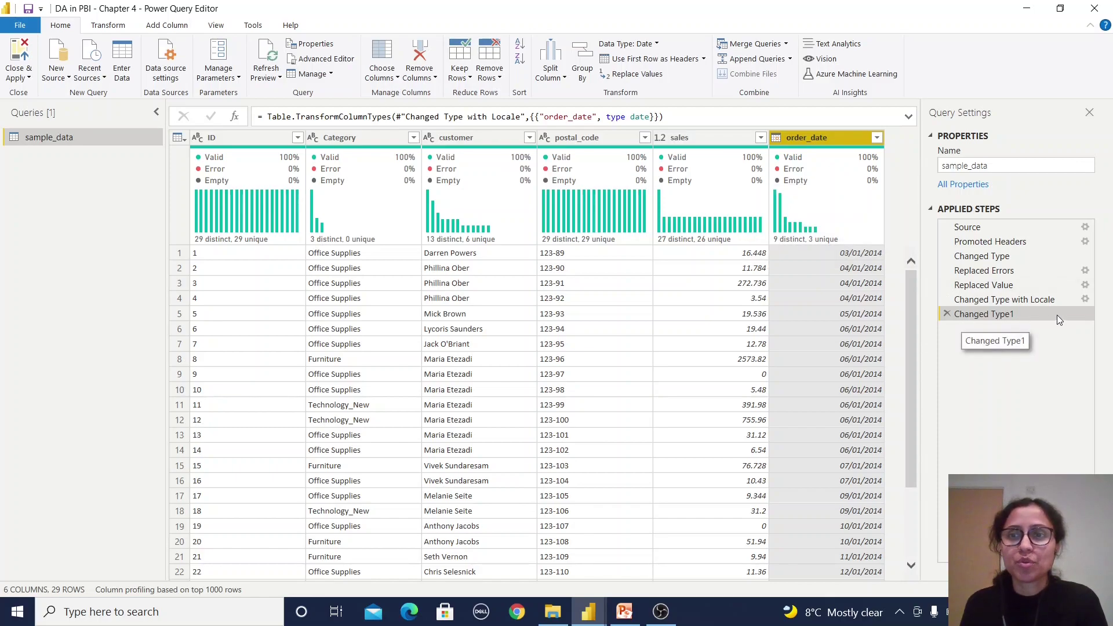
pyautogui.click(984, 300)
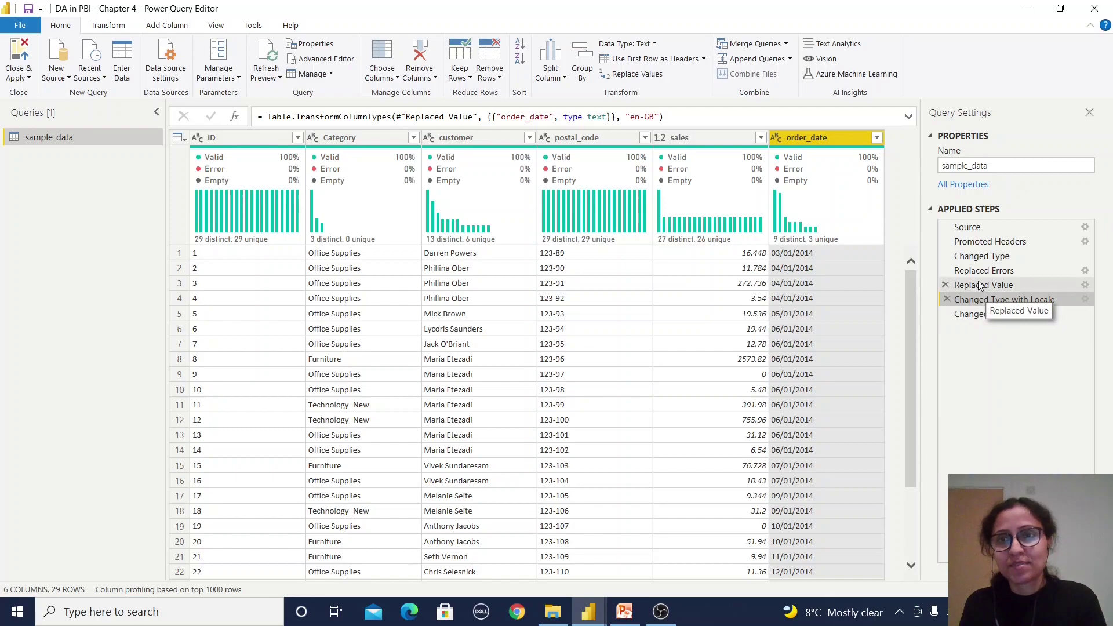
# Review the Technology Replaced Value settings and leave them unchanged.
pyautogui.click(1085, 286)
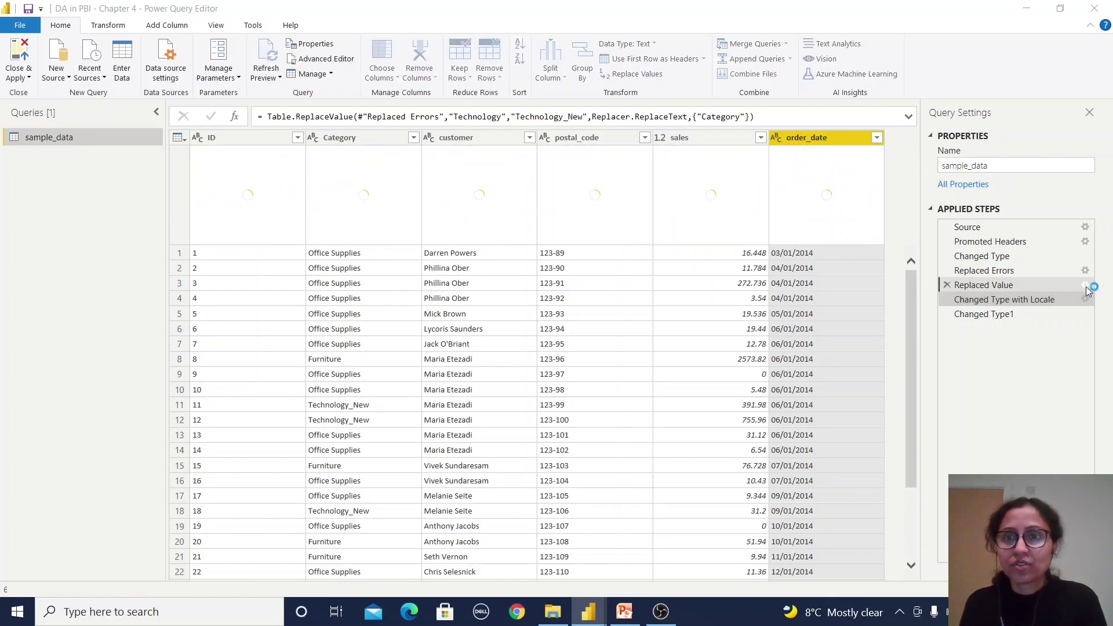
pyautogui.click(456, 282)
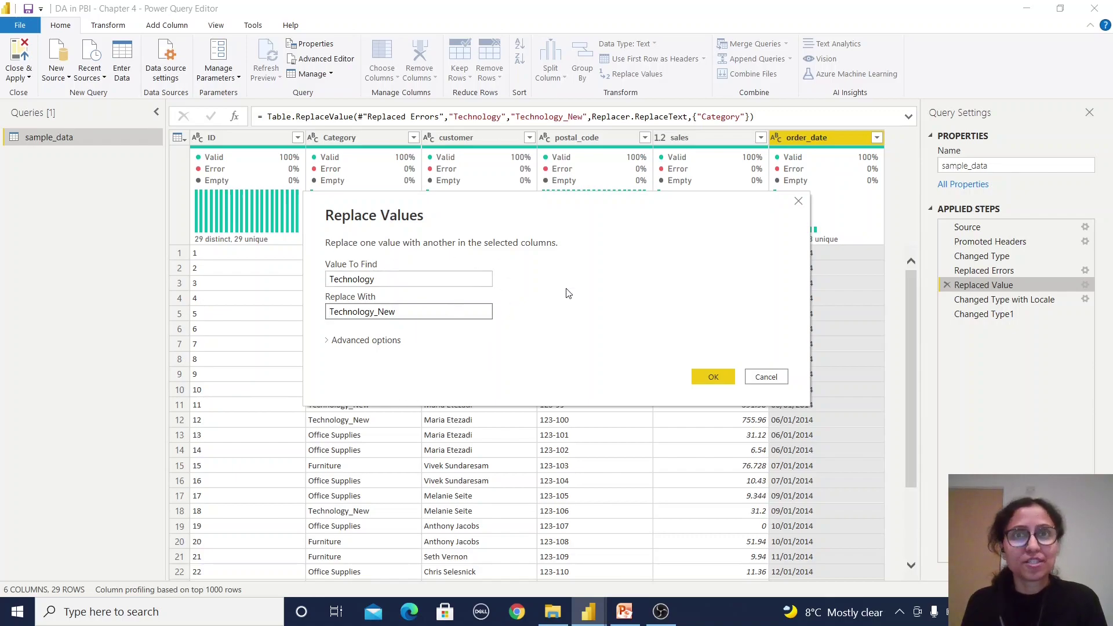
pyautogui.click(776, 378)
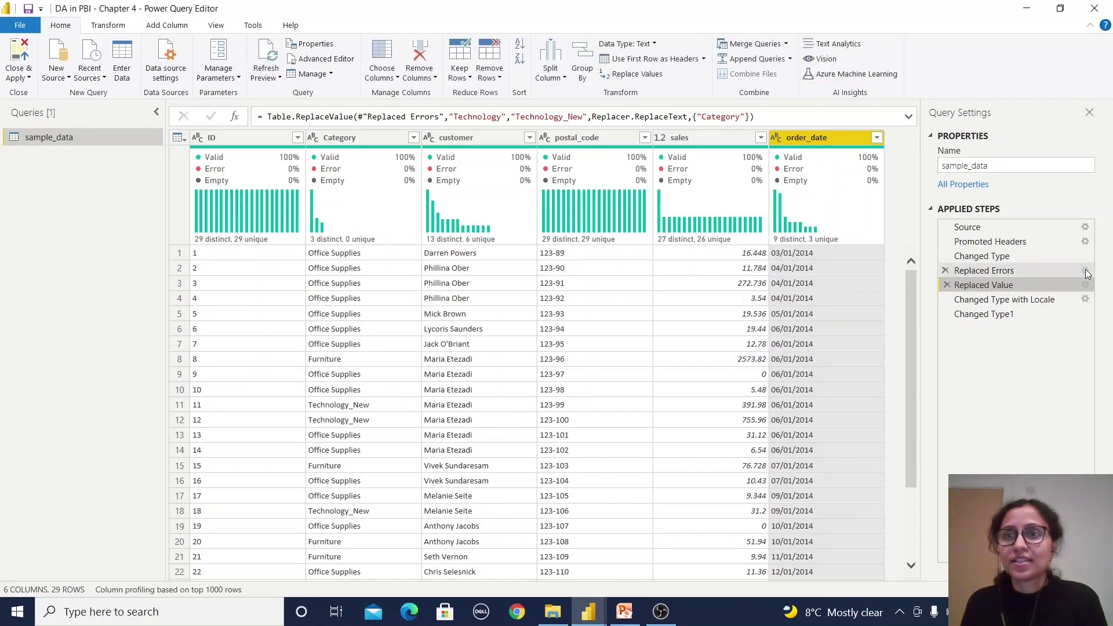
# Review the Replaced Errors settings (errors to 0) and leave them unchanged.
pyautogui.click(1085, 270)
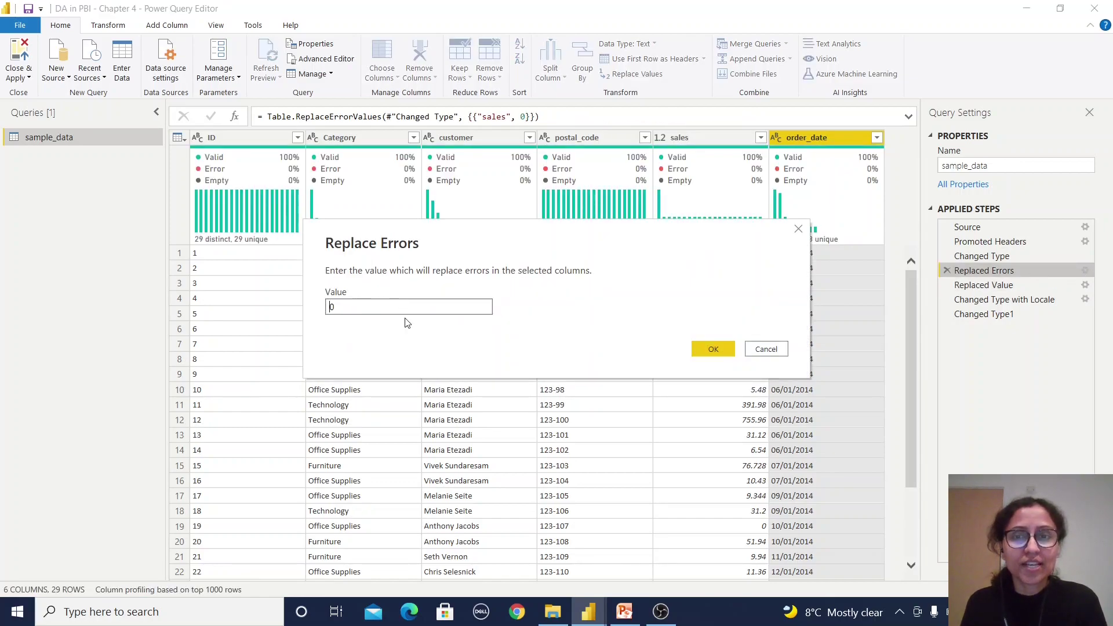
pyautogui.click(766, 349)
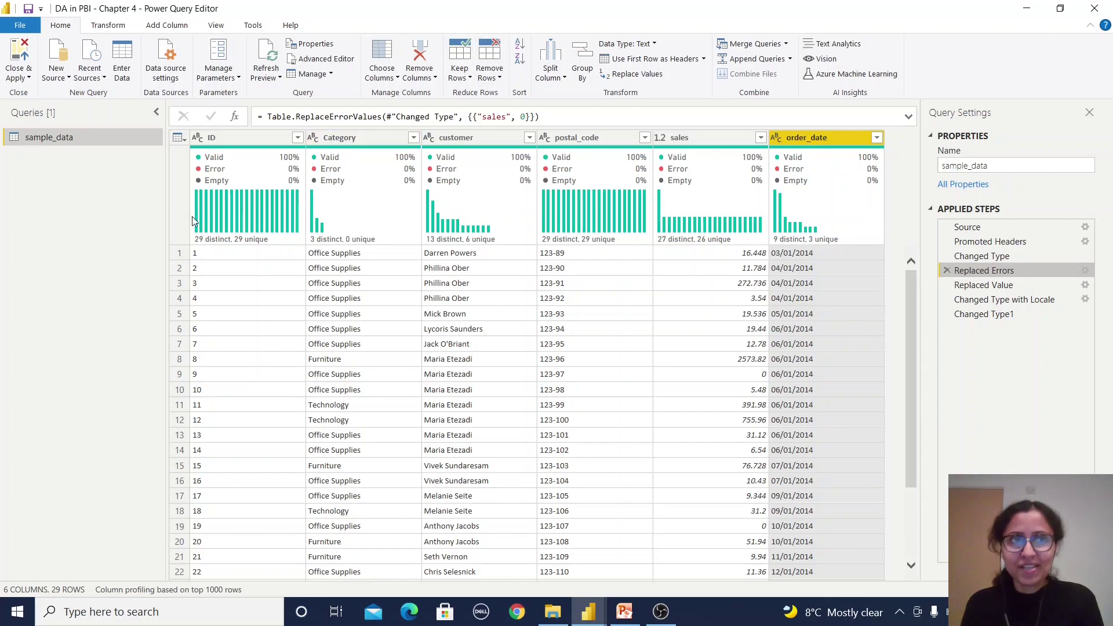
pyautogui.click(23, 75)
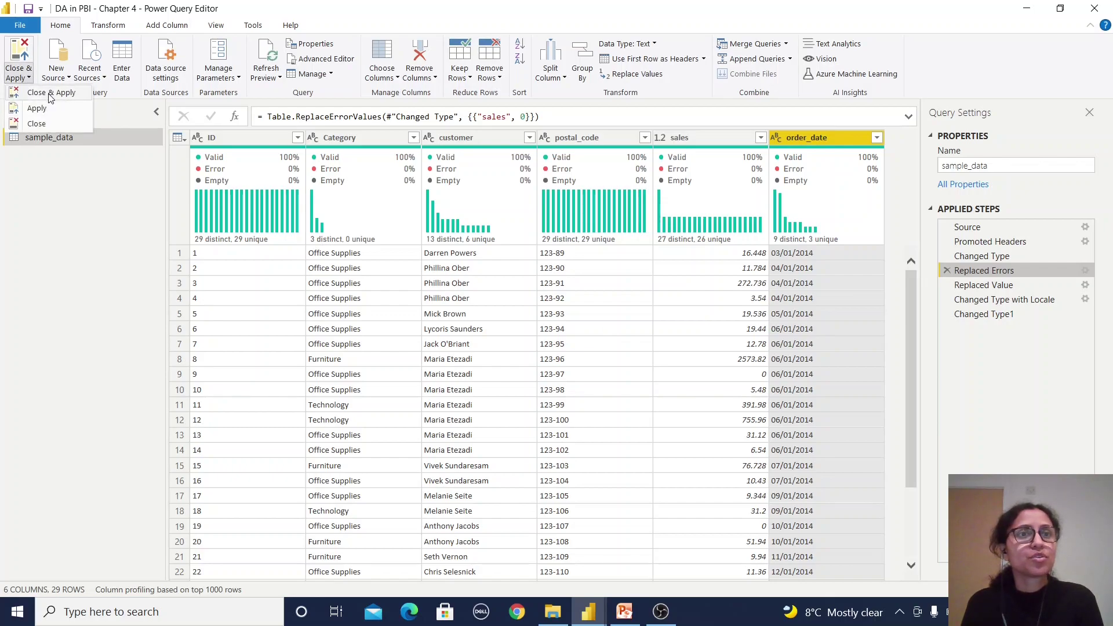
# Close & Apply, then expand sample_data and order_date's Year/Quarter/Month/Day date hierarchy.
pyautogui.click(50, 94)
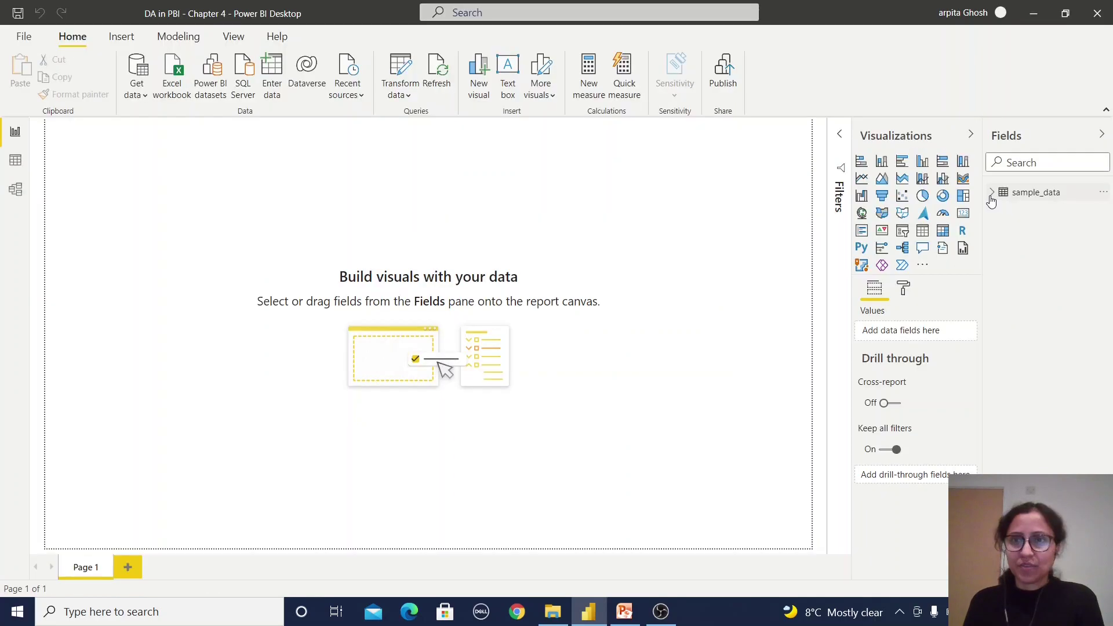
pyautogui.click(993, 195)
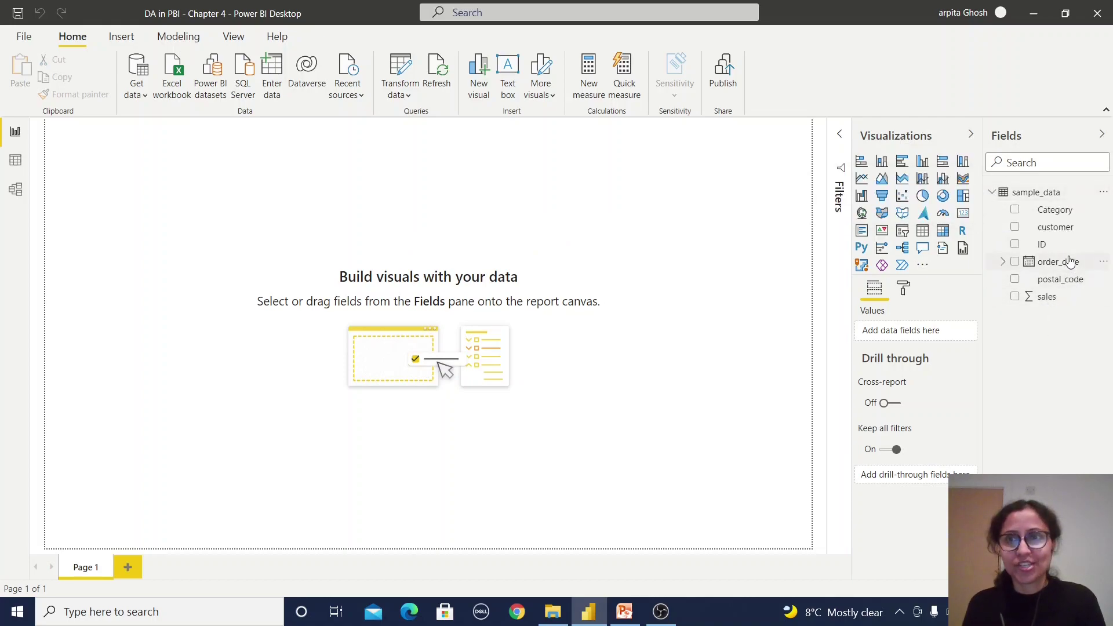
pyautogui.click(1003, 261)
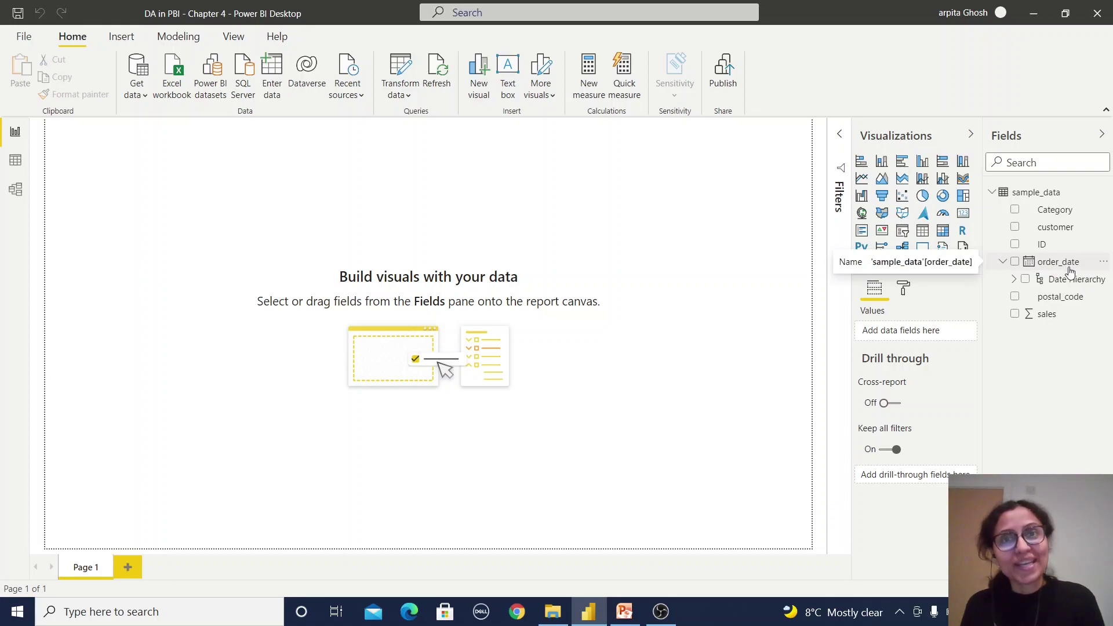
pyautogui.click(1014, 280)
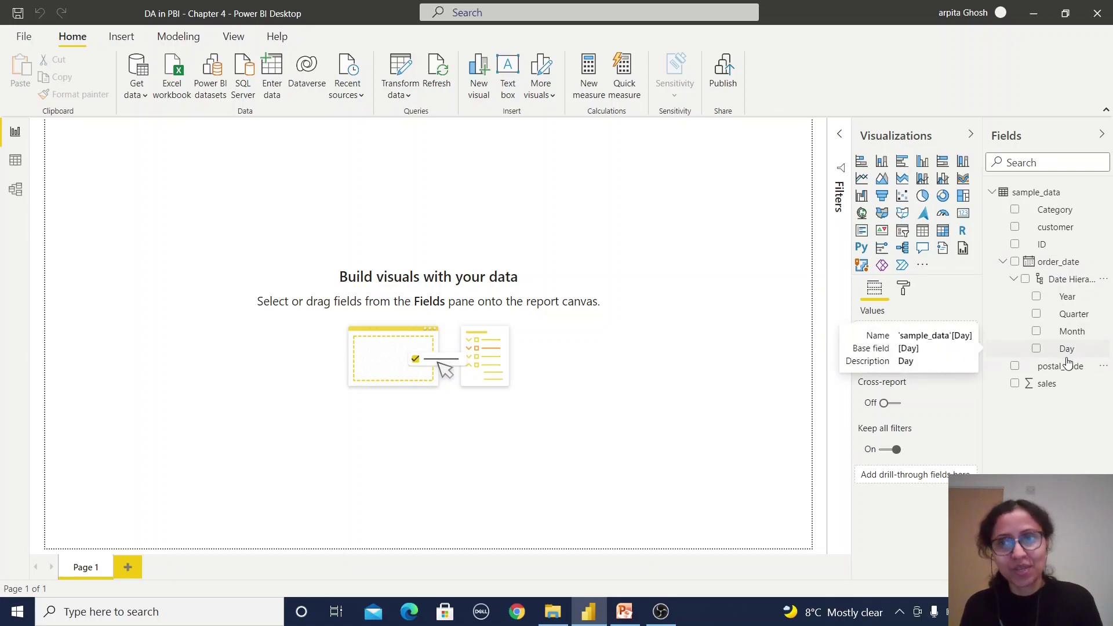
# Inspect the sales (Sum by default), postal_code and Category fields.
pyautogui.click(1050, 386)
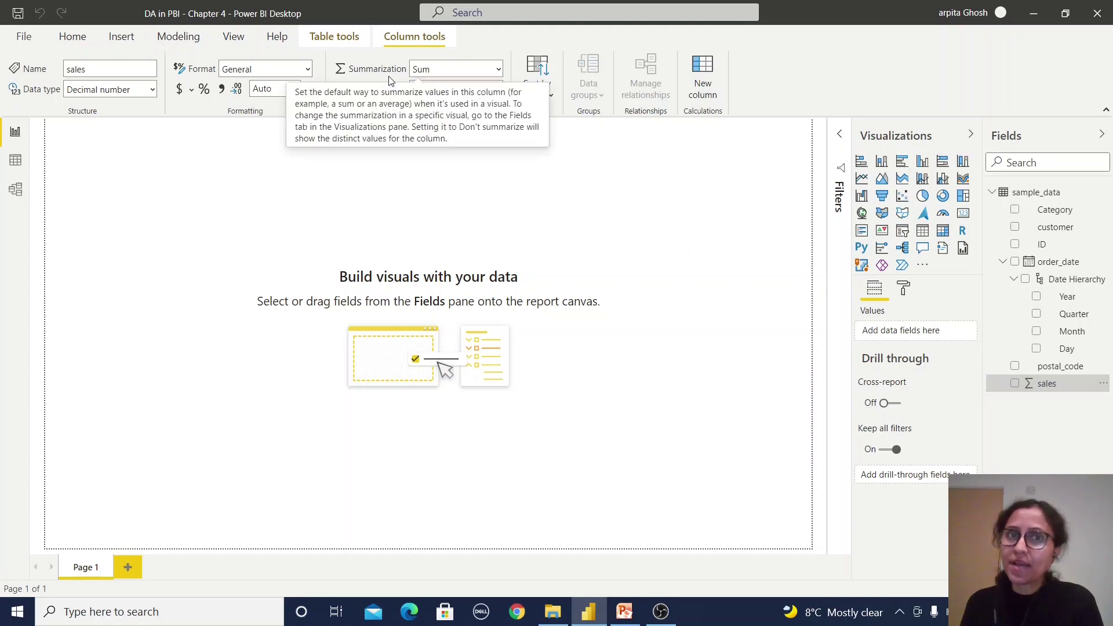
pyautogui.click(1054, 372)
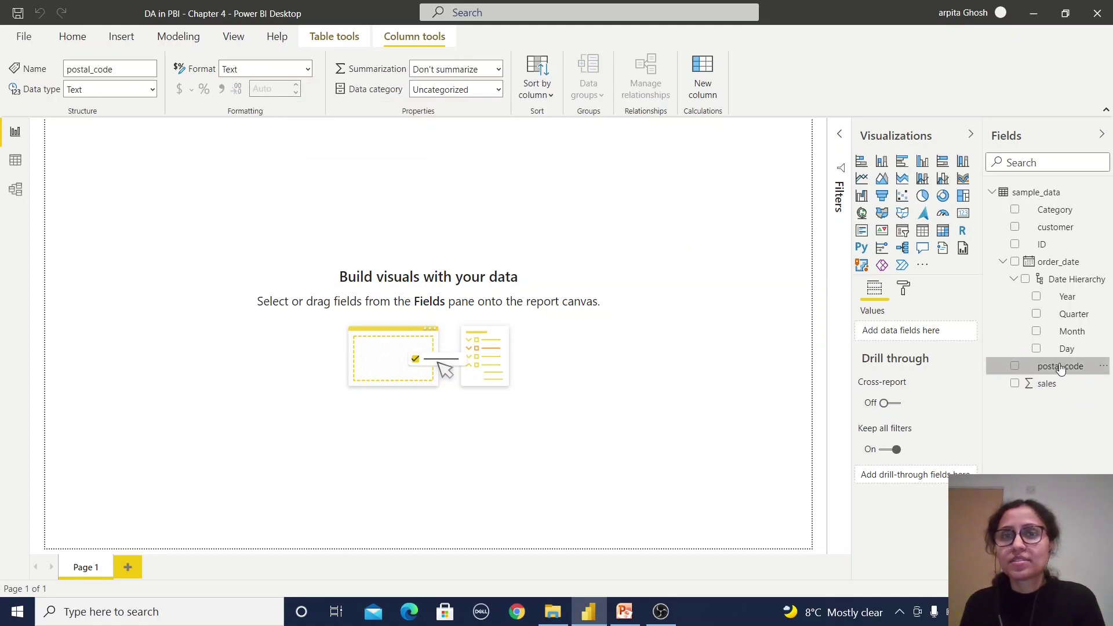
pyautogui.click(1055, 210)
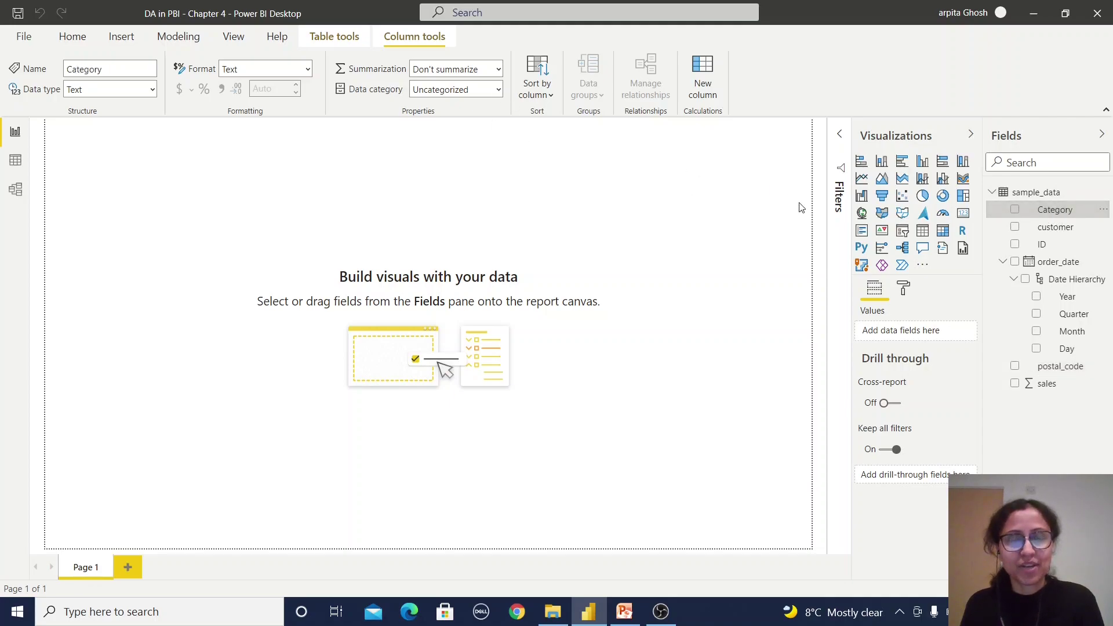